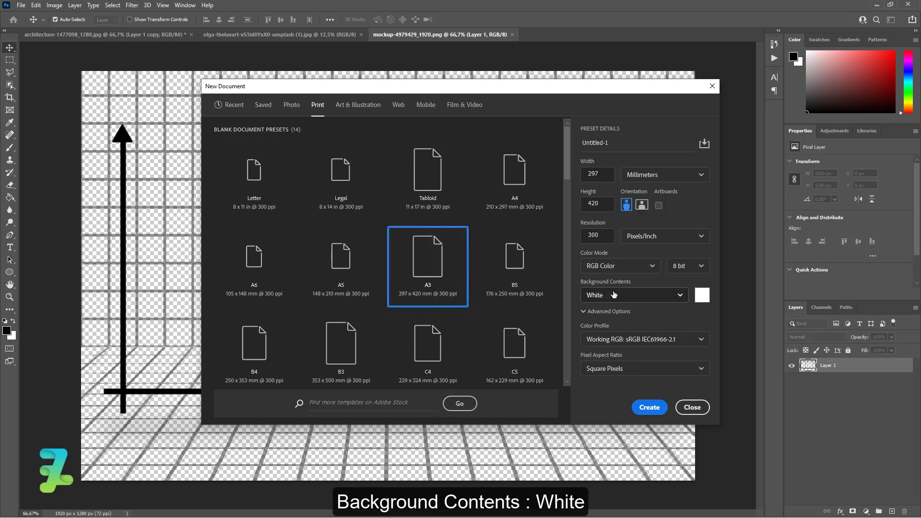
Create a portrait A3 document, 297 x 420 mm at 300 pixels/inch in RGB Color, with white background contents
left_click(595, 295)
left_click(608, 315)
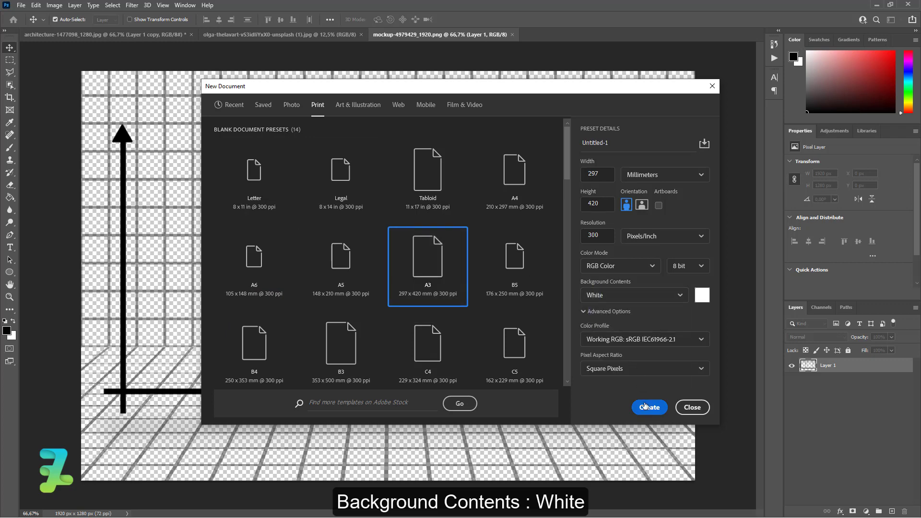
left_click(645, 407)
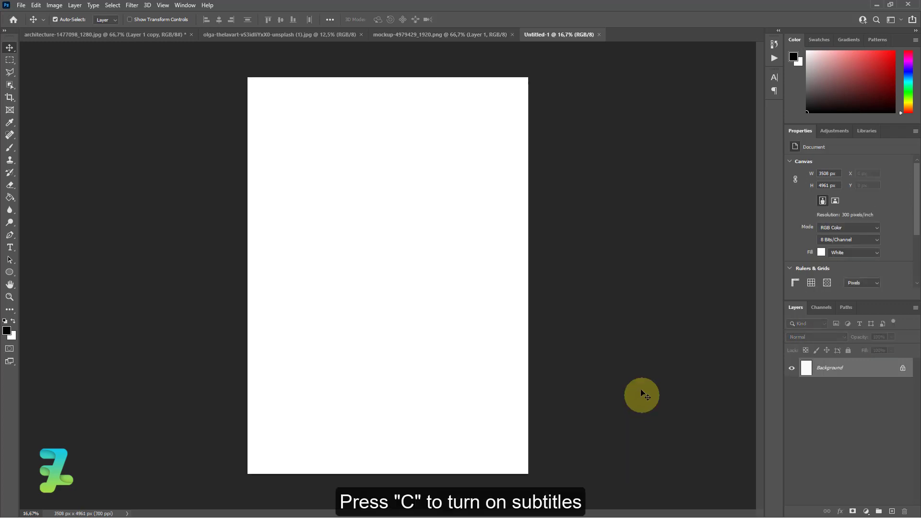
Copy the paper texture from the olga-thelavart image into Untitled-1 using a floating window, dock that window again and return to Untitled-1
left_click(389, 34)
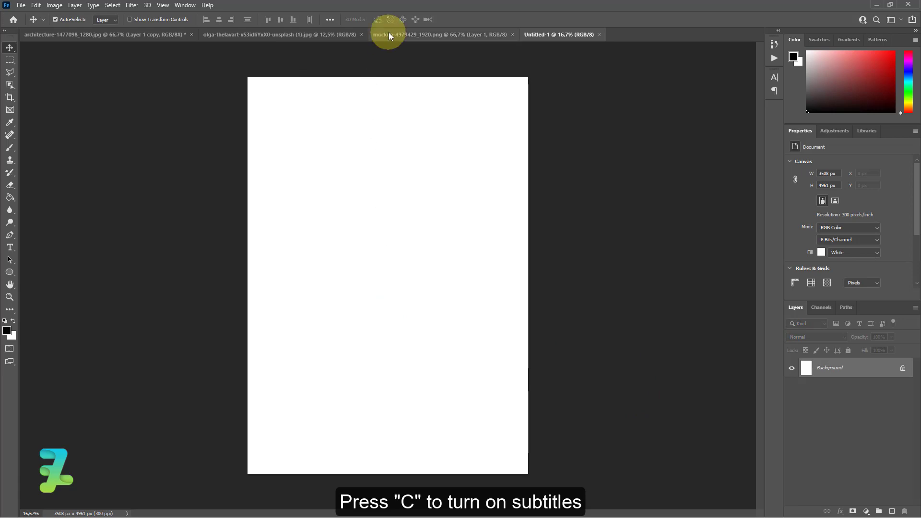
left_click(289, 31)
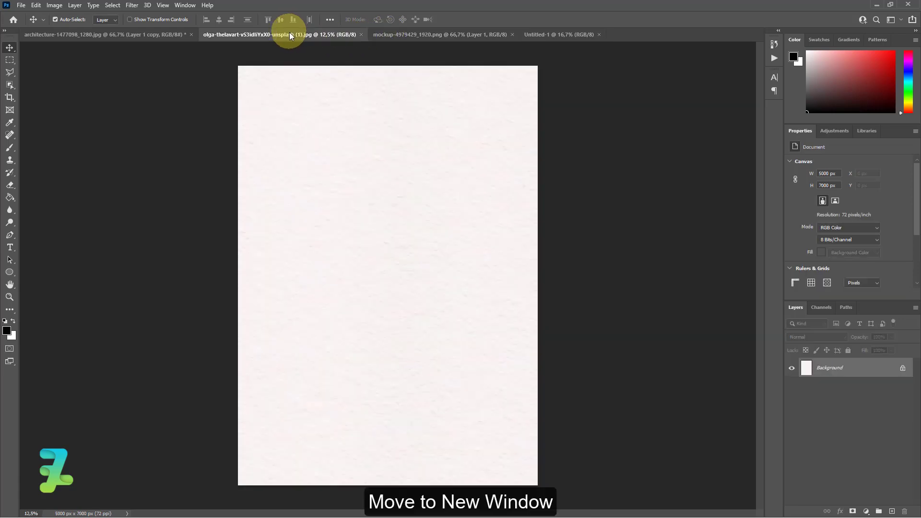
right_click(289, 33)
left_click(315, 82)
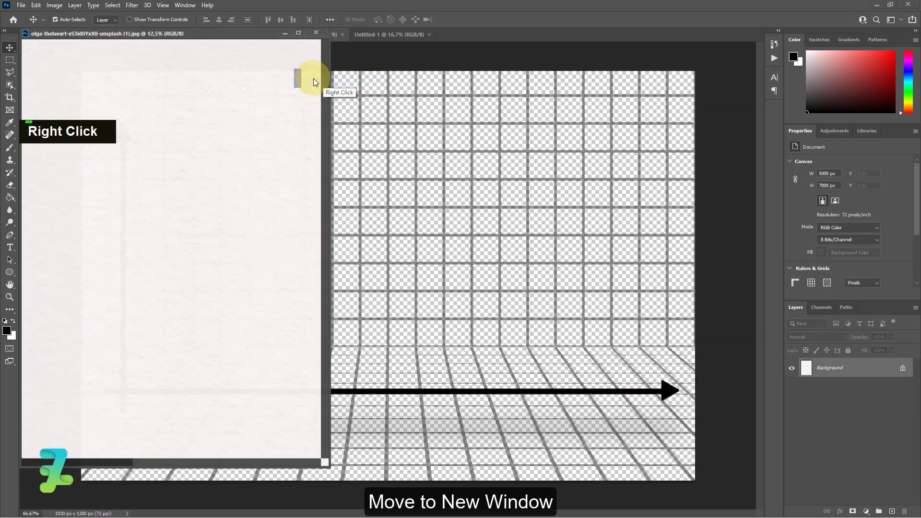
left_click(375, 35)
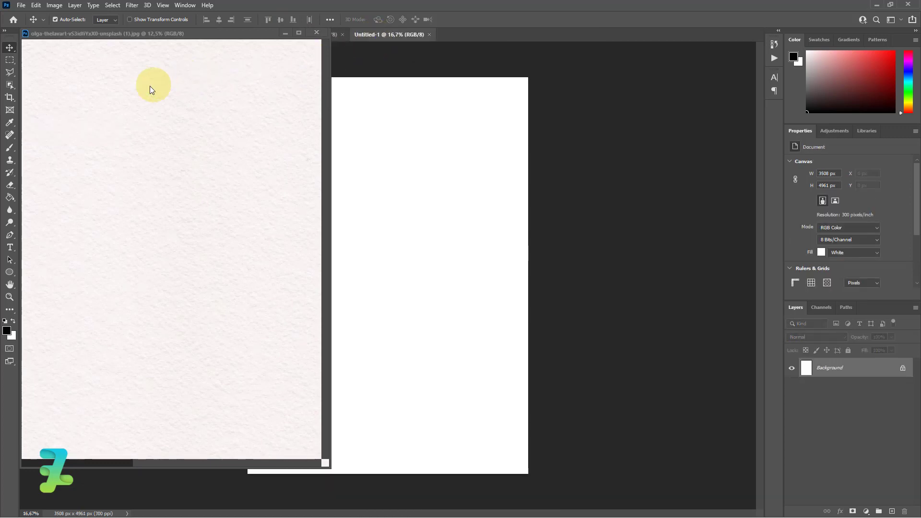
left_click_drag(99, 89, 416, 275)
left_click_drag(193, 31, 493, 35)
left_click(387, 33)
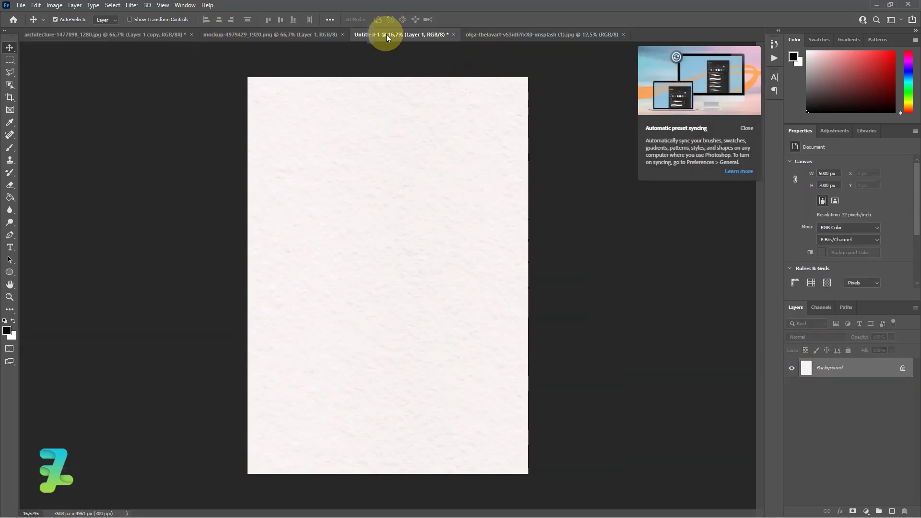
left_click(746, 129)
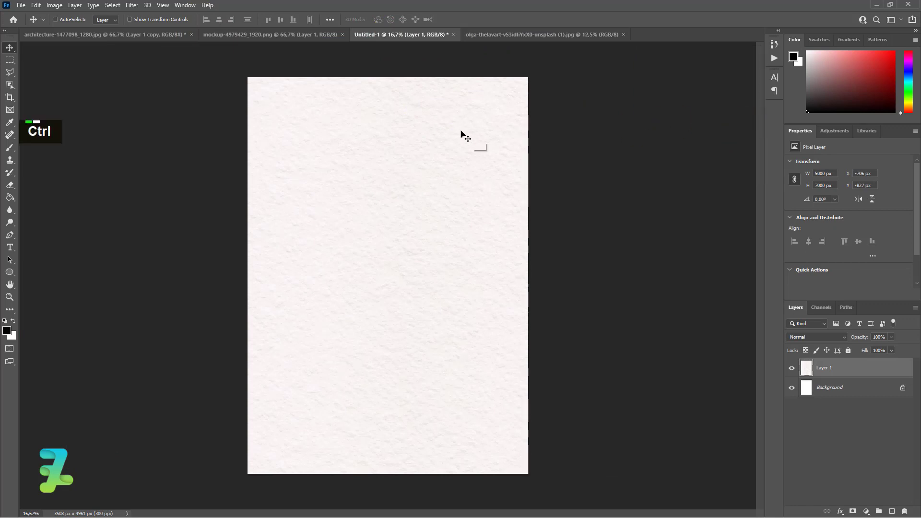
Scale the paper texture layer to about 73.75% and position it at X 0 px, Y -201 px so it covers the canvas
key("ctrl+minus")
key("ctrl+minus")
key("ctrl+minus")
key("ctrl+t")
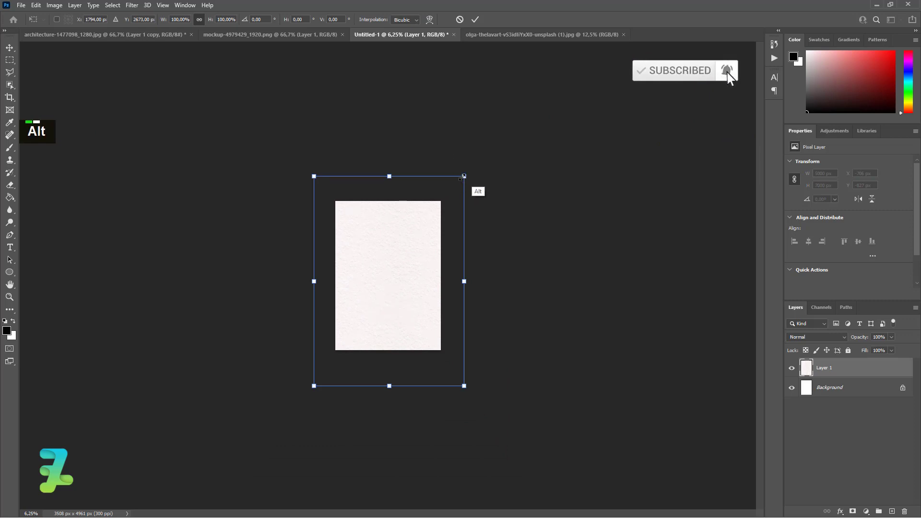
left_click_drag(459, 187, 424, 192)
left_click(10, 48)
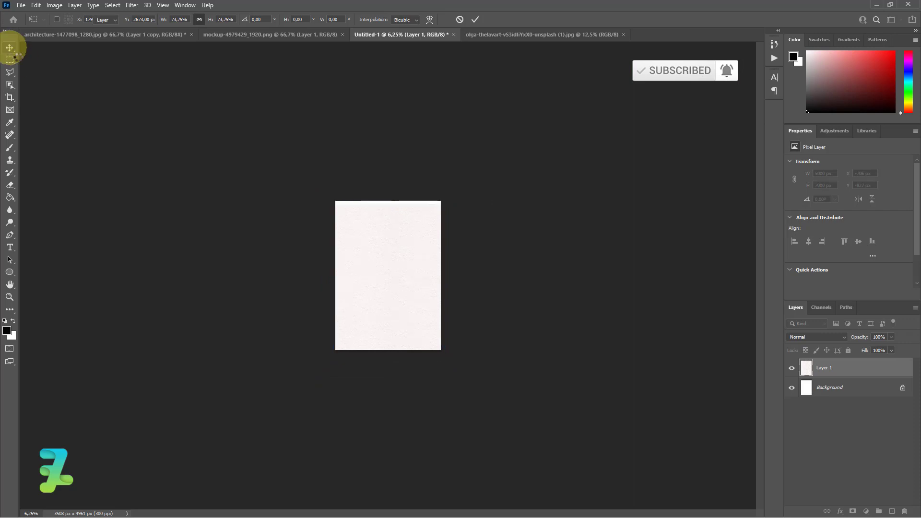
left_click_drag(390, 235, 391, 233)
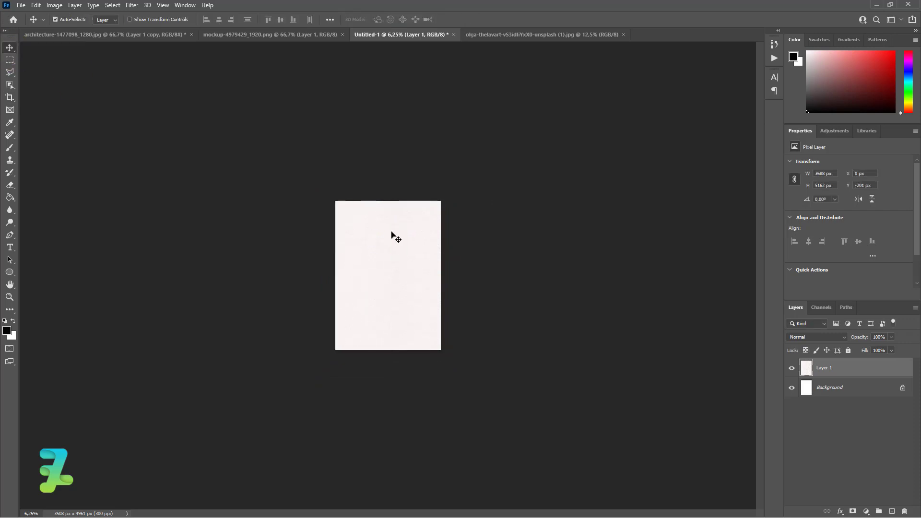
key("ctrl+equal")
key("ctrl+equal")
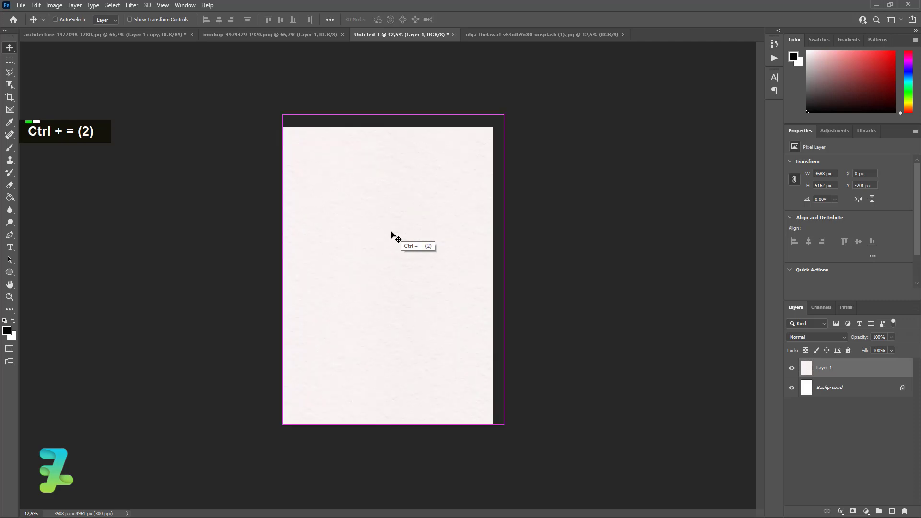
key("ctrl+equal")
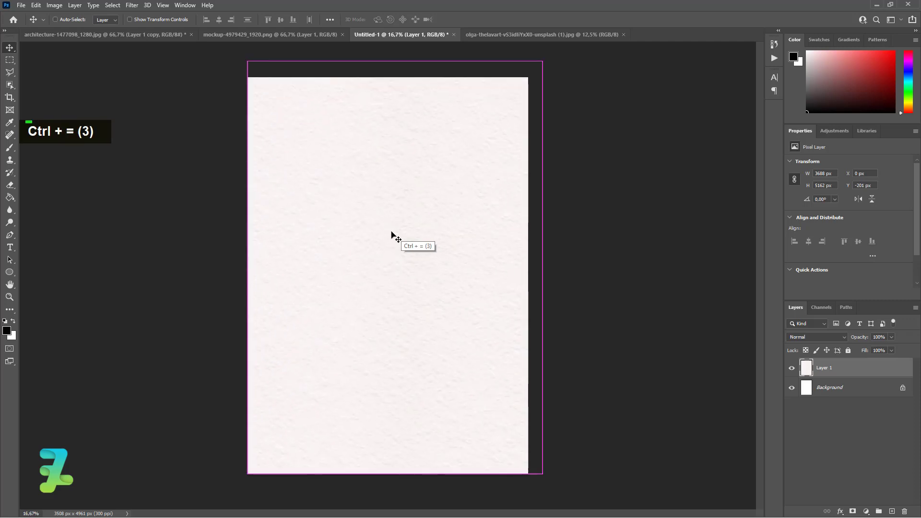
Switch to the architecture-1477098_1280.jpg document and delete its Layer 1 copy smart object
left_click(106, 35)
left_click(63, 19)
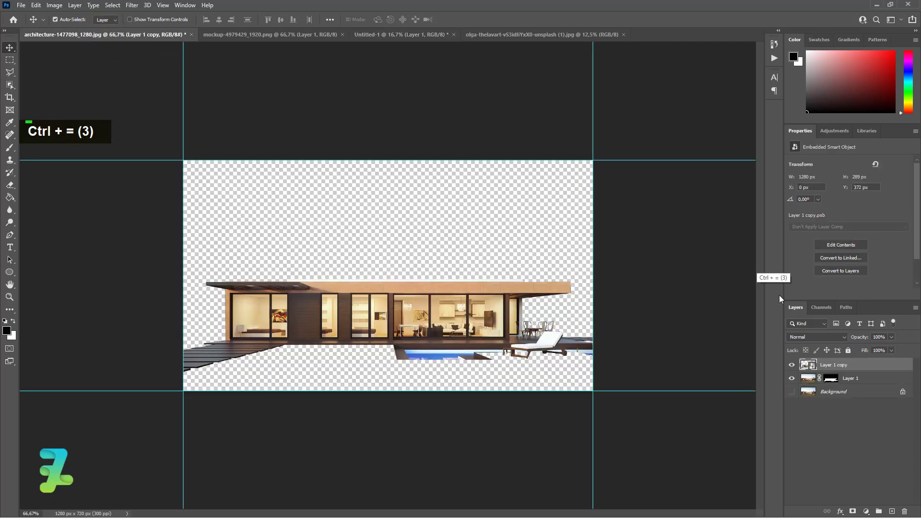
key("Delete")
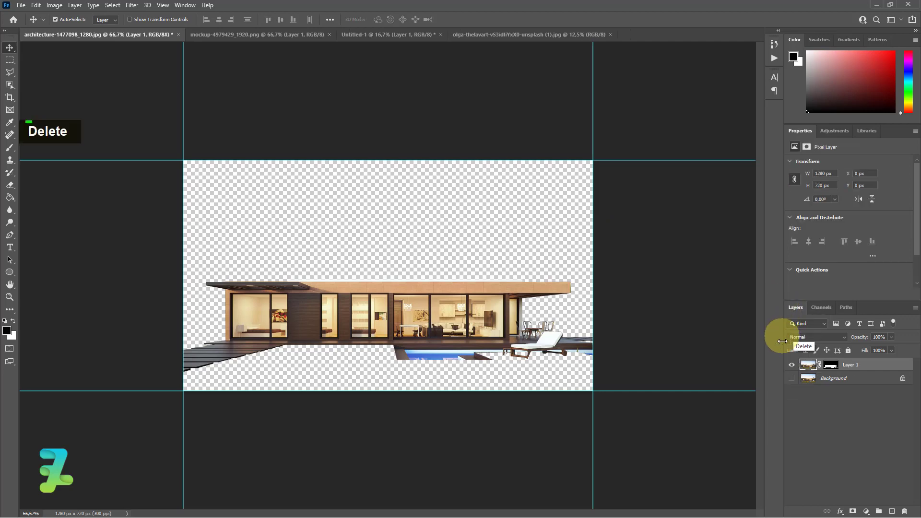
Show the hidden Background layer of the architecture image to compare the original photo with the cut-out house
left_click(792, 379)
left_click(792, 379)
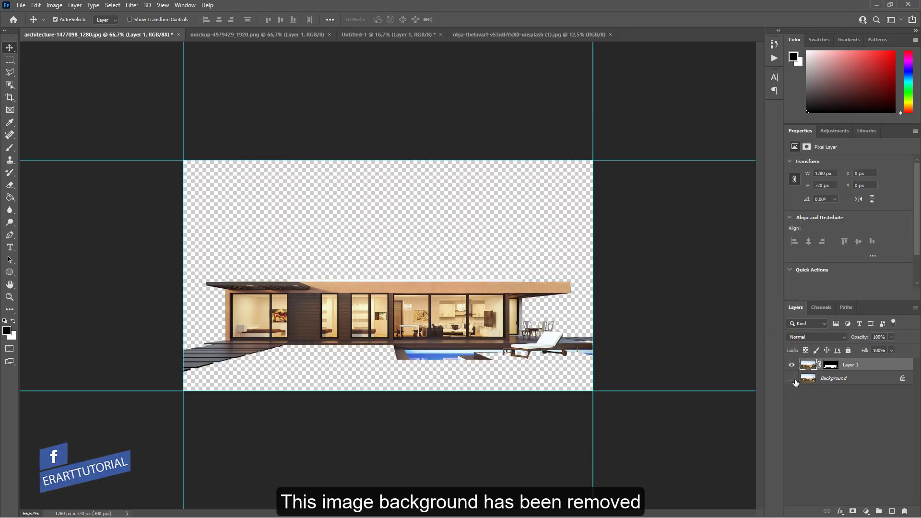
left_click(792, 380)
right_click(877, 371)
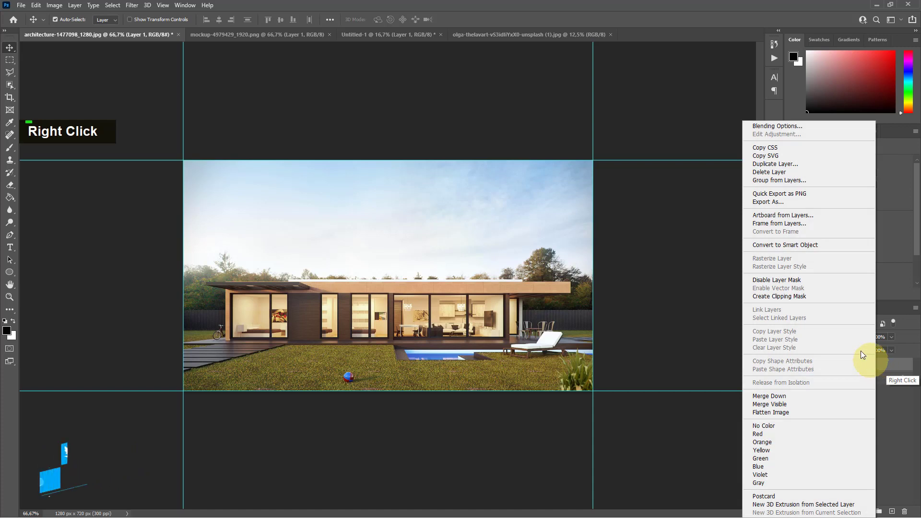
left_click(889, 358)
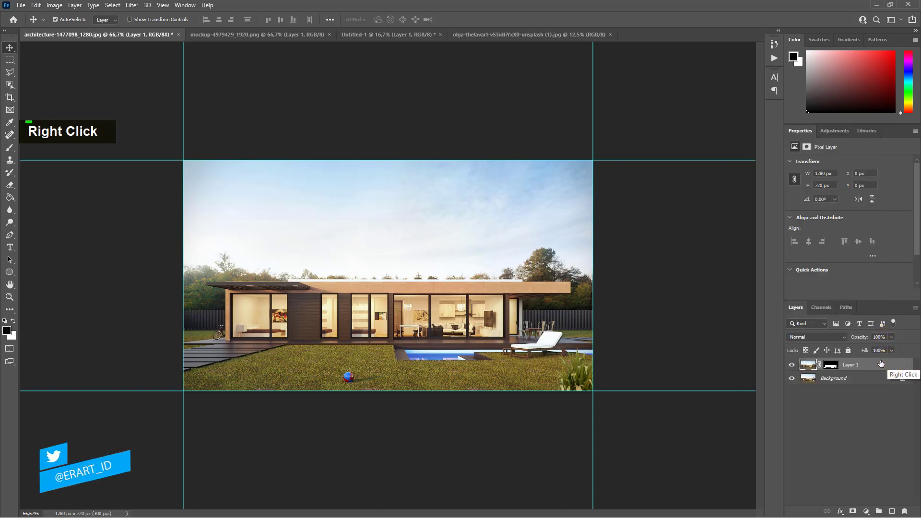
Float the architecture image in its own window, copy its masked Layer 1 into Untitled-1, then dock it and return to Untitled-1
right_click(132, 41)
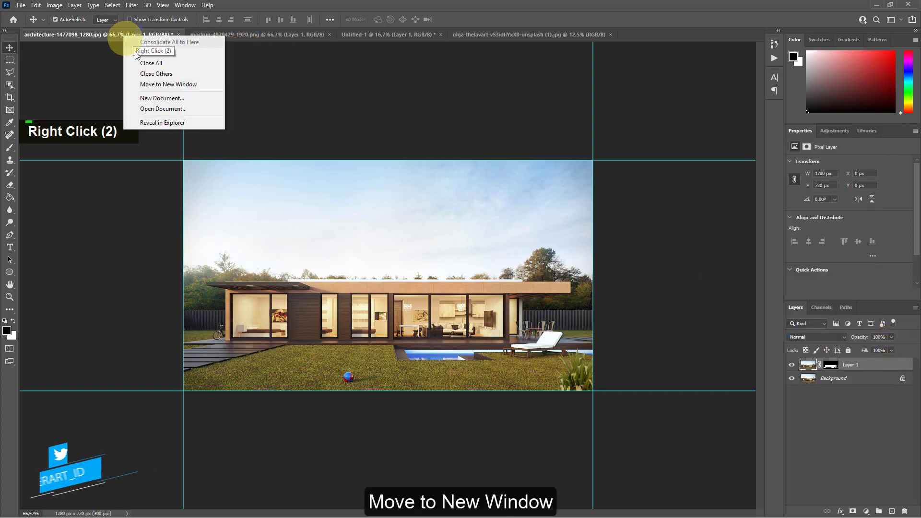
left_click(153, 84)
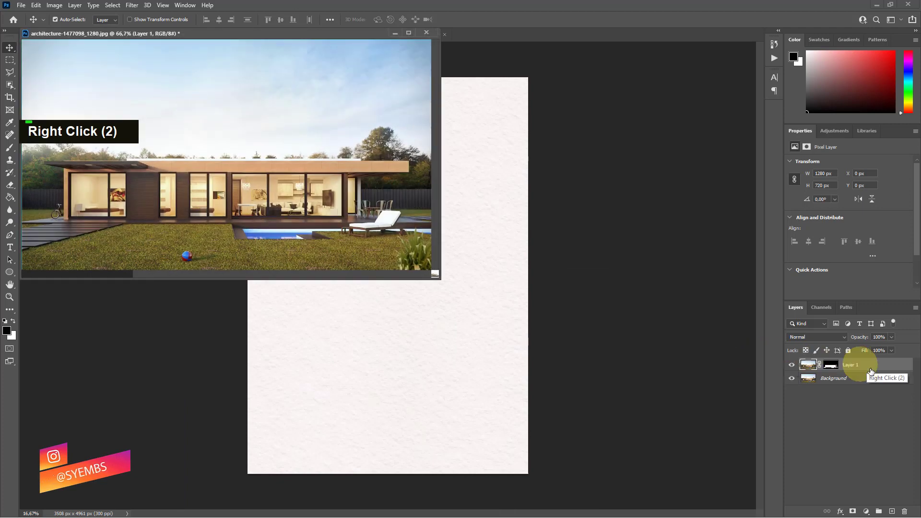
left_click_drag(859, 365, 464, 323)
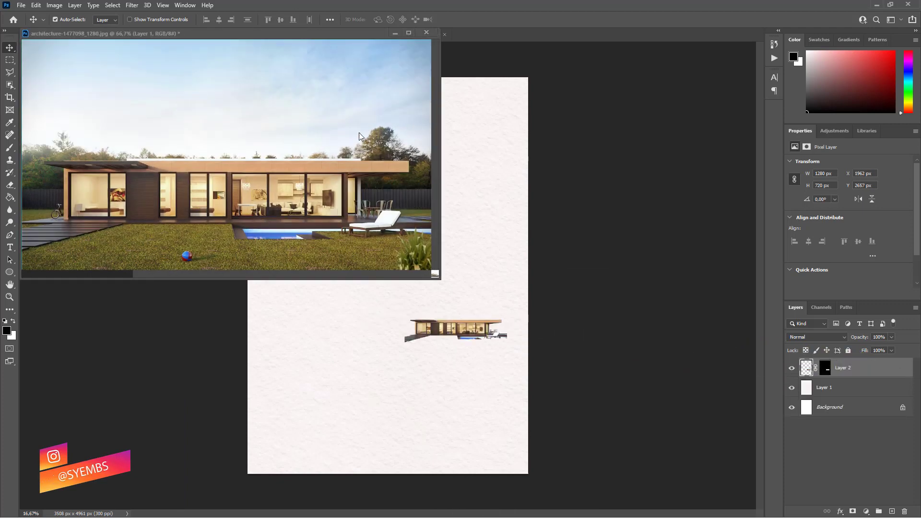
left_click_drag(236, 33, 429, 34)
left_click(202, 35)
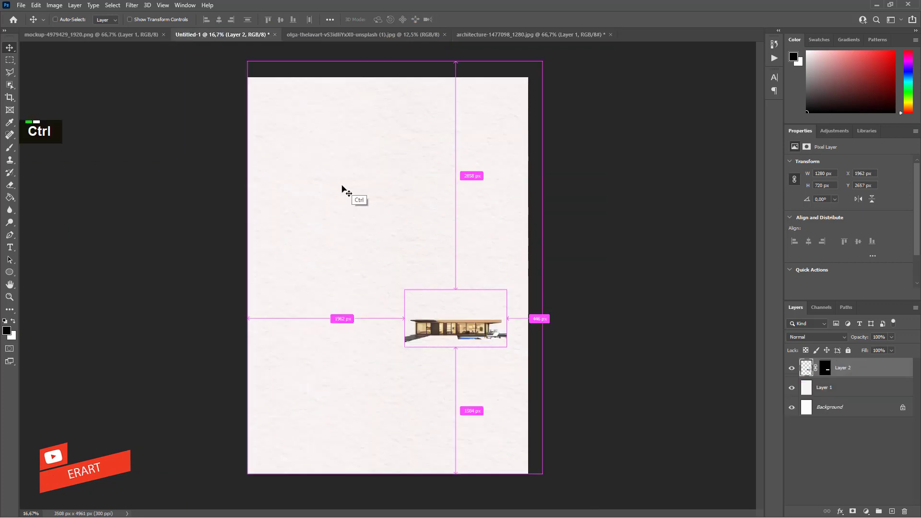
Enlarge the house layer proportionally to about 220% with Free Transform
key("ctrl+t")
left_click_drag(411, 288, 272, 229)
left_click(10, 47)
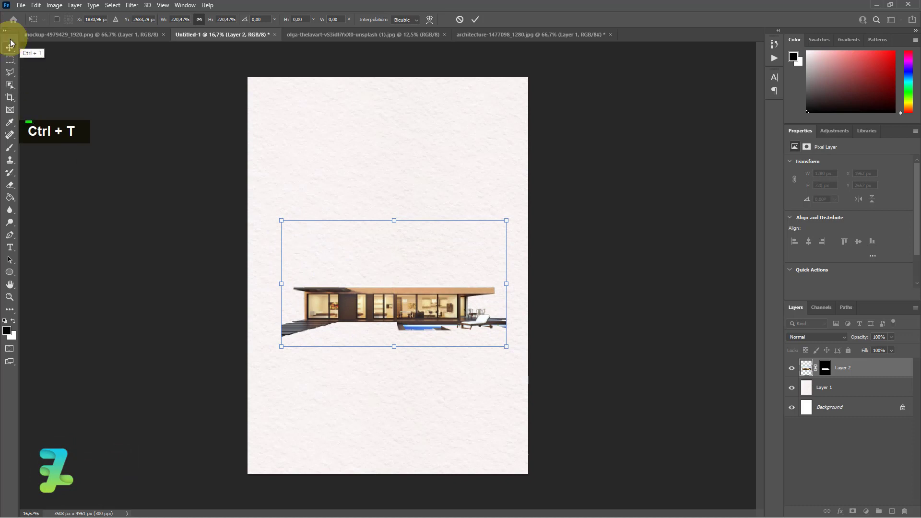
Center the house layer horizontally and vertically on the full canvas and clear the selection
left_click(317, 172)
key("ctrl+a")
left_click(219, 20)
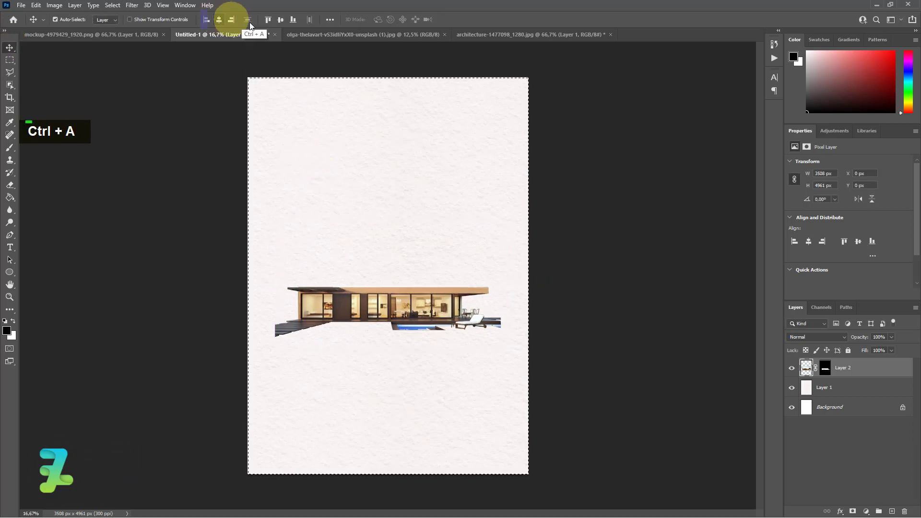
left_click(281, 19)
key("ctrl+d")
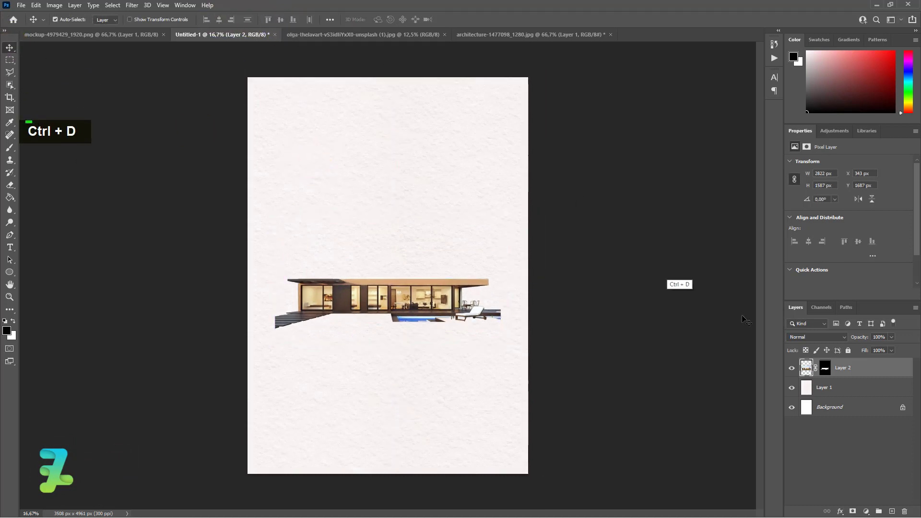
On a new layer above the paper texture, draw a circle about 2662 px in diameter with the Ellipse tool, filled with #000000
left_click(834, 388)
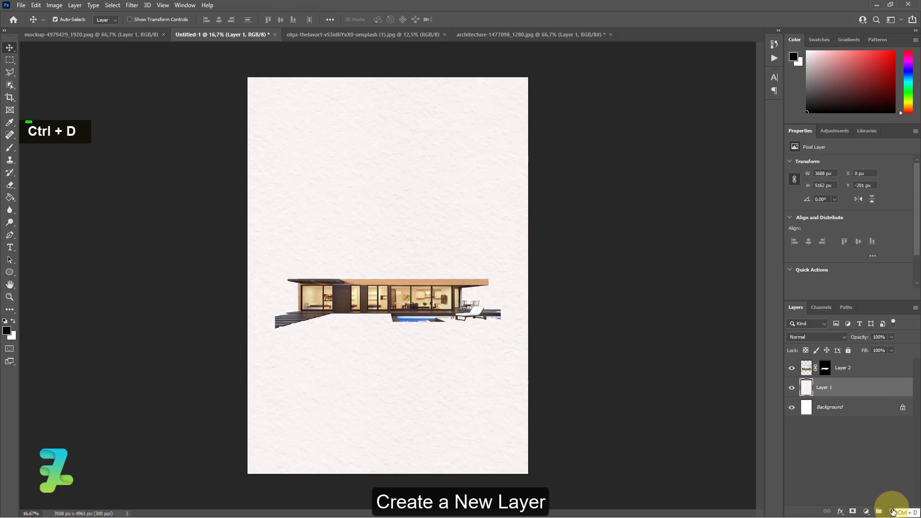
left_click(879, 511)
right_click(10, 271)
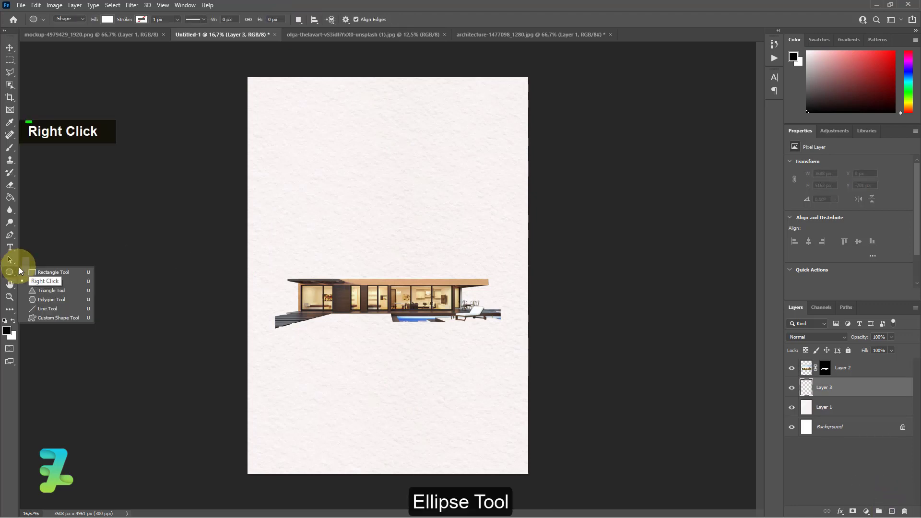
left_click(71, 281)
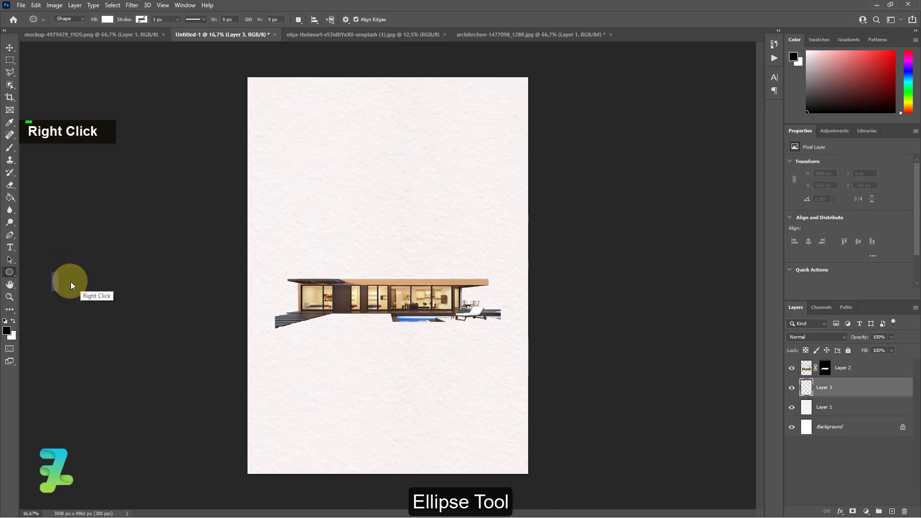
left_click(106, 20)
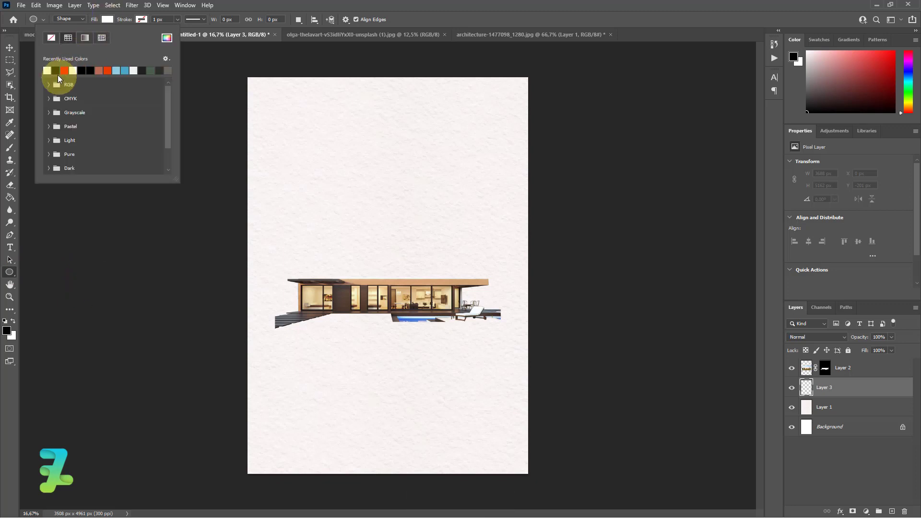
left_click(166, 39)
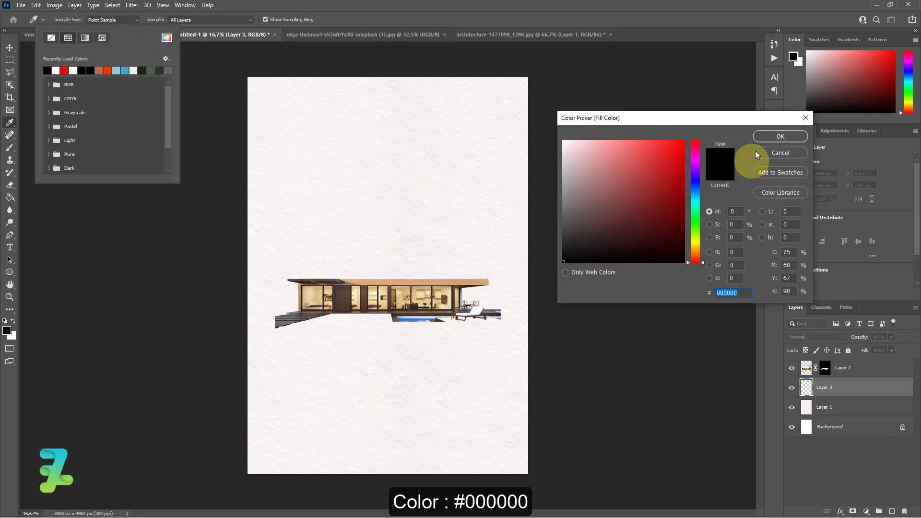
left_click(760, 137)
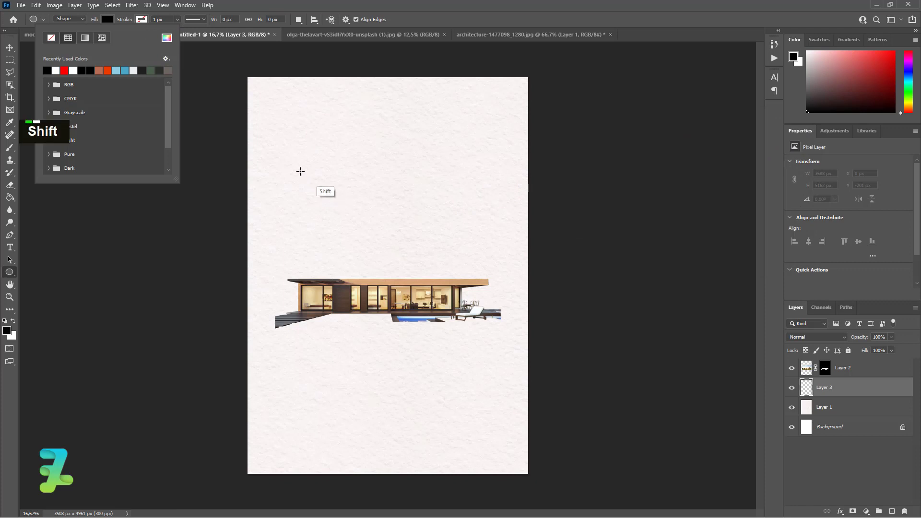
left_click_drag(301, 171, 512, 382)
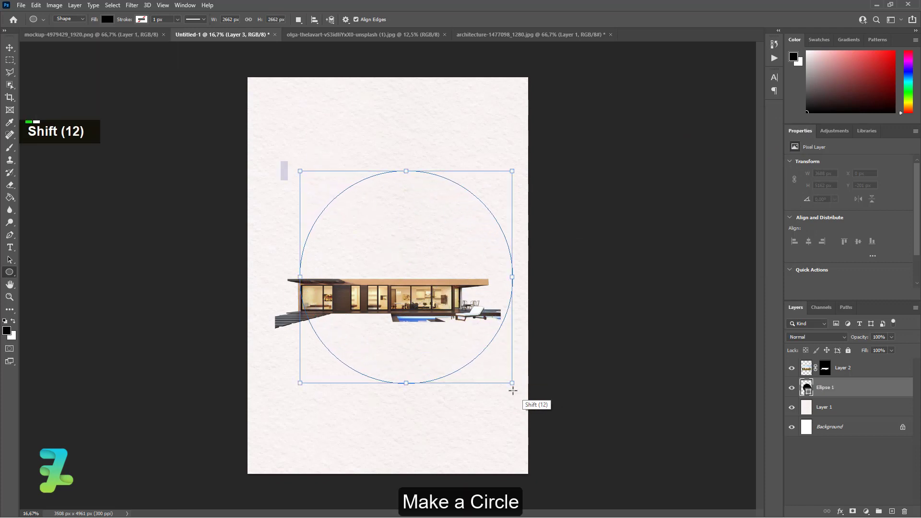
Move the black circle behind the house to about X 462 px, Y 984 px
left_click(9, 47)
left_click(423, 238)
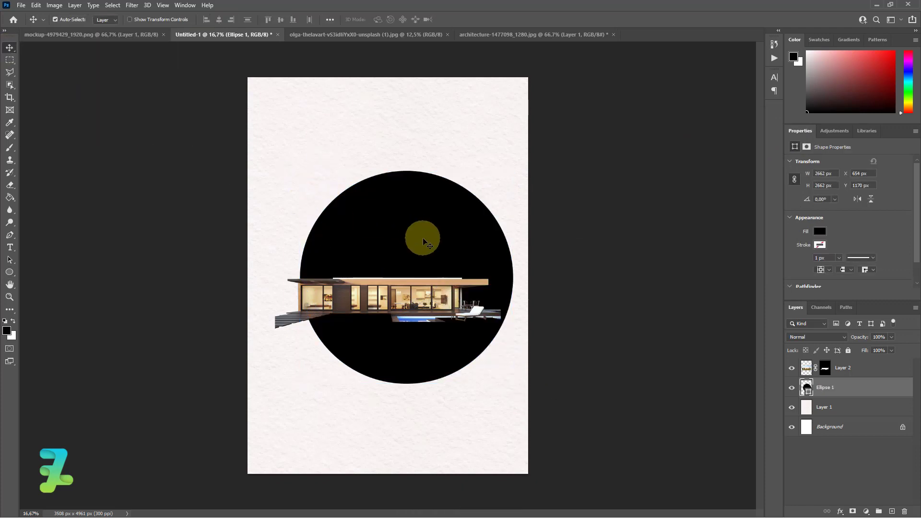
left_click_drag(422, 238, 407, 221)
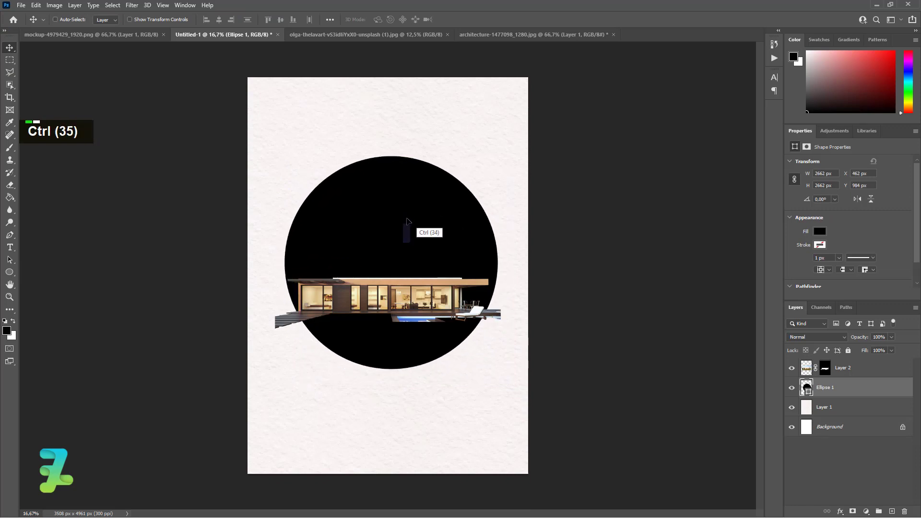
key("ctrl+equal")
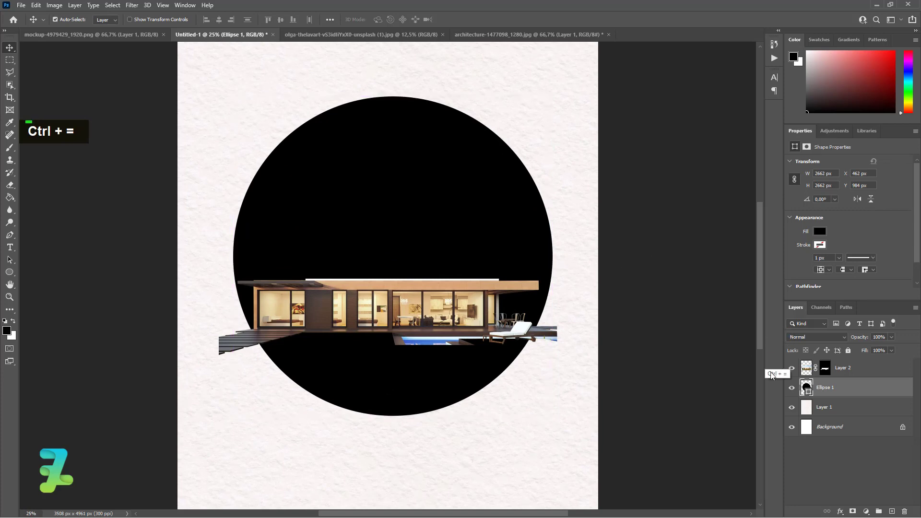
Load the black circle as a selection and activate the house layer's mask with #ffffff as the foreground colour
left_click(807, 387, "ctrl")
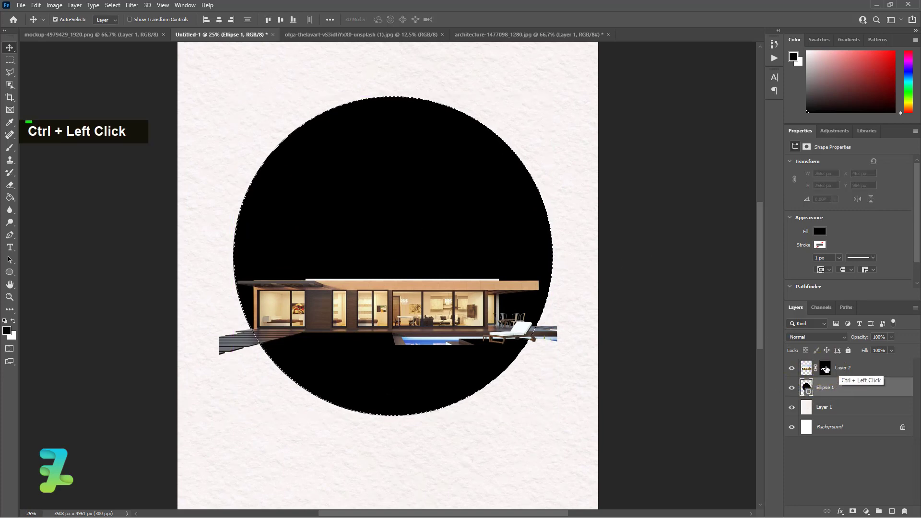
left_click(824, 368)
left_click(7, 330)
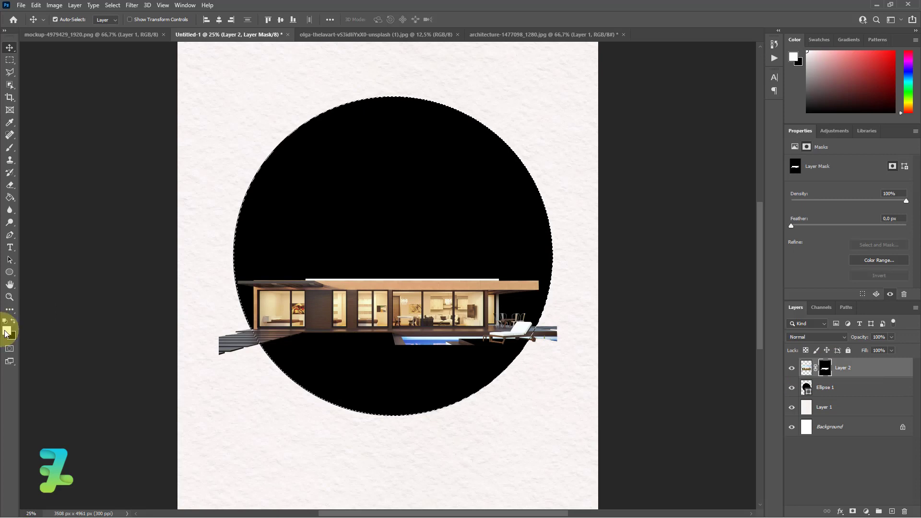
left_click(778, 136)
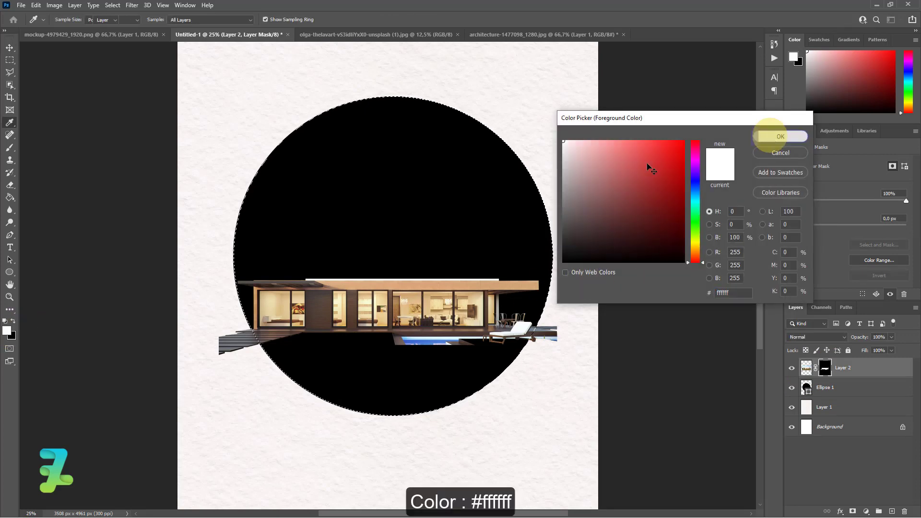
Paint the mask white inside the circle with a soft 1200 px brush at 0% hardness to reveal the sky and grass, and deselect
left_click(9, 148)
left_click(65, 21)
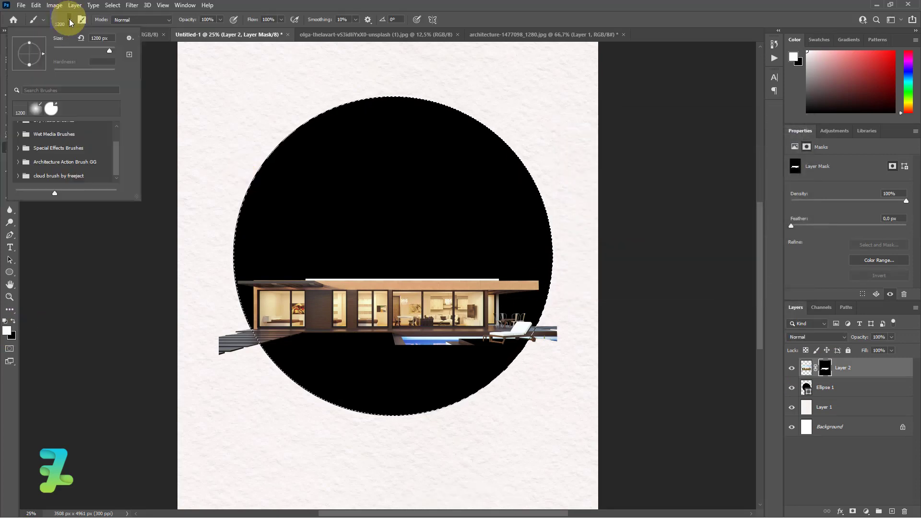
left_click(34, 111)
left_click(54, 72)
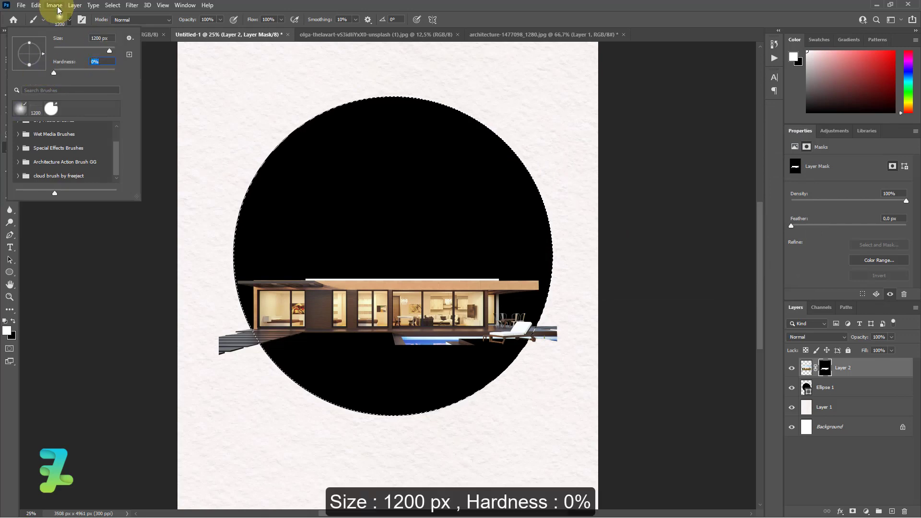
left_click(60, 18)
mouse_move(328, 166)
left_mouse_down()
mouse_move(397, 180)
mouse_move(332, 202)
mouse_move(392, 202)
mouse_move(382, 227)
mouse_move(328, 225)
mouse_move(551, 256)
mouse_move(354, 237)
mouse_move(265, 268)
mouse_move(265, 340)
mouse_move(368, 389)
mouse_move(502, 343)
left_mouse_up()
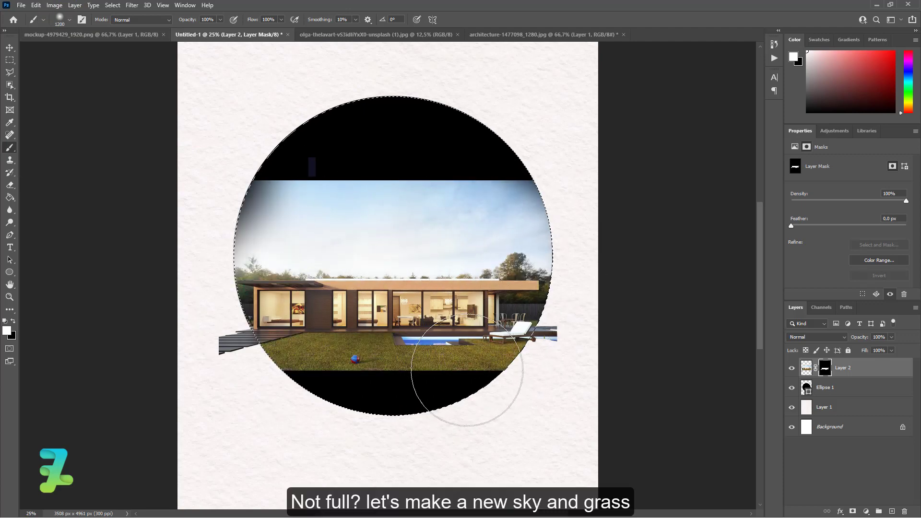
mouse_move(479, 261)
left_mouse_down()
mouse_move(369, 228)
mouse_move(220, 225)
mouse_move(232, 207)
mouse_move(326, 209)
mouse_move(227, 226)
mouse_move(234, 198)
mouse_move(238, 235)
mouse_move(189, 258)
mouse_move(403, 200)
mouse_move(317, 206)
mouse_move(199, 238)
mouse_move(408, 239)
left_mouse_up()
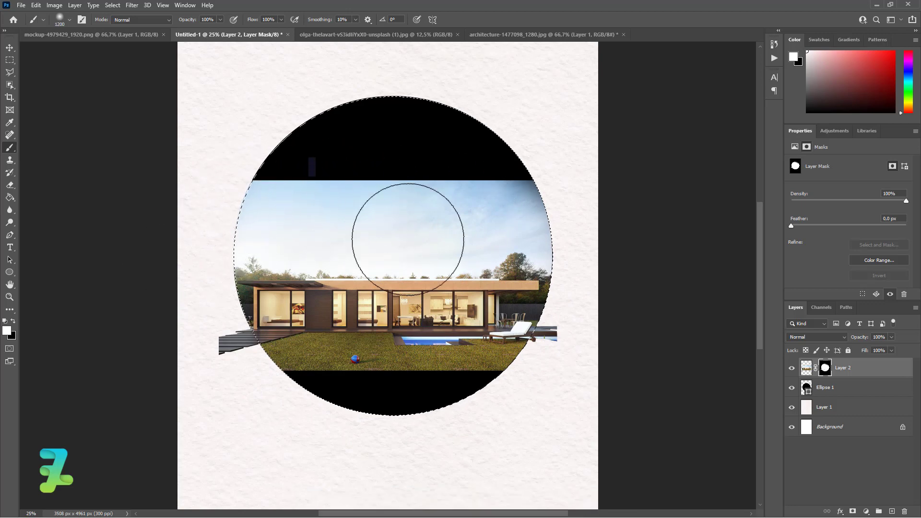
key("ctrl")
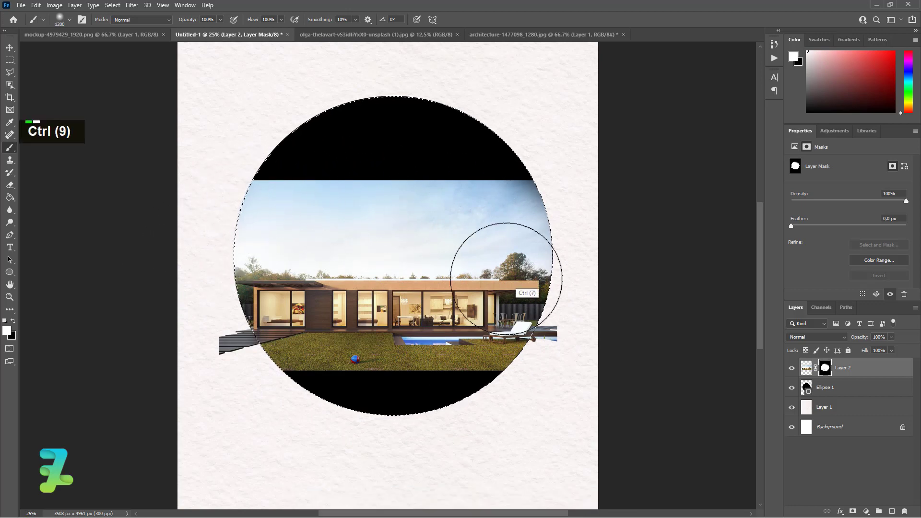
key("ctrl+d")
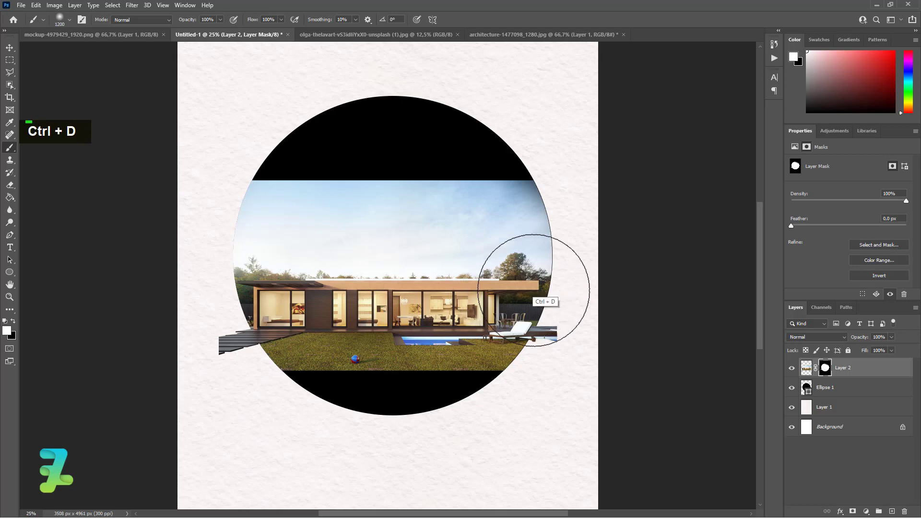
Set up the Clone Stamp tool at 600 px on the house layer's image and reload the circle as a selection
left_click(805, 368)
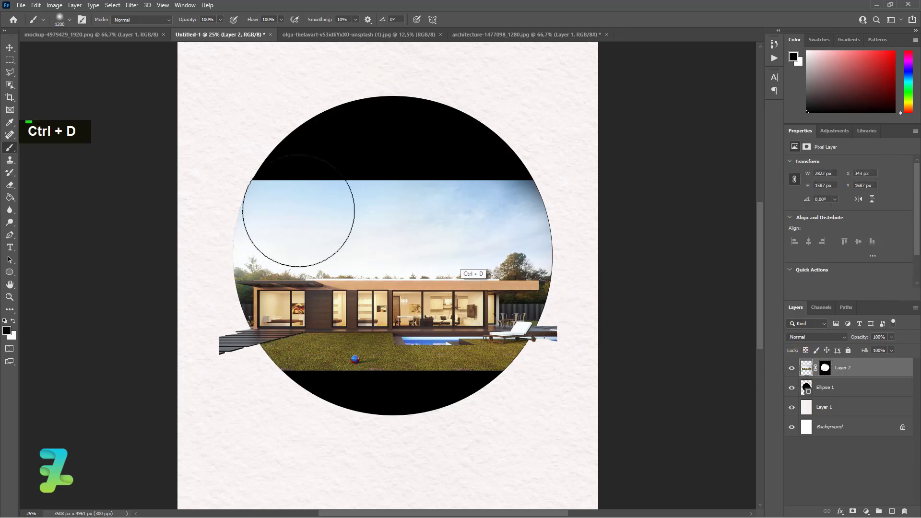
right_click(9, 162)
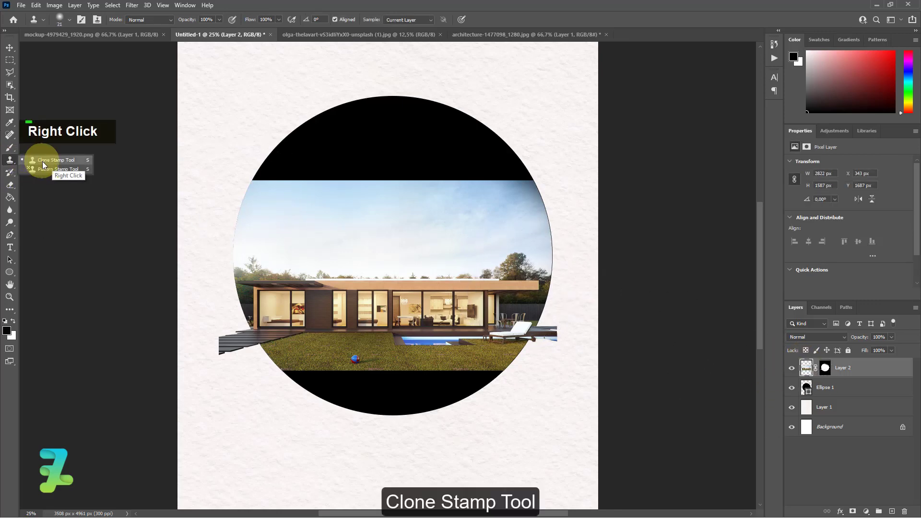
left_click(43, 162)
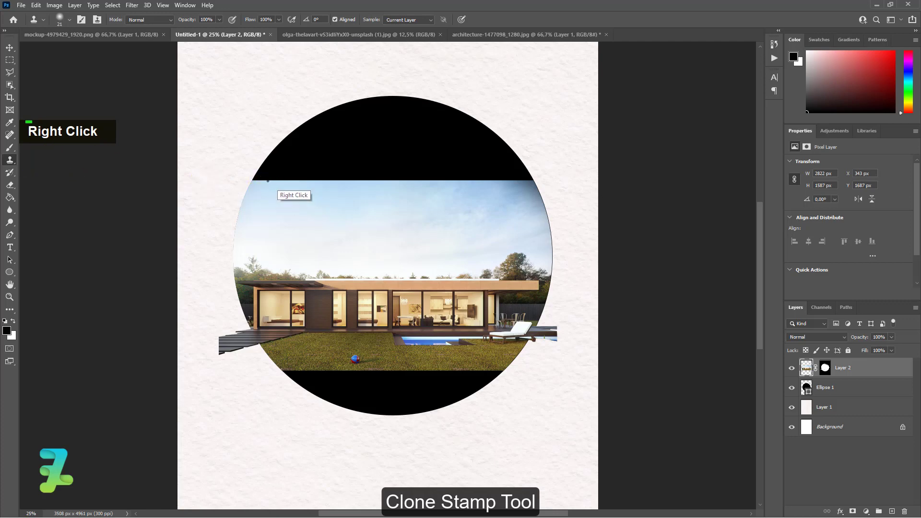
key("bracketright")
key("bracketright")
key("bracketright")
key("bracketright")
key("bracketright")
key("bracketright")
key("bracketright")
key("bracketright")
key("bracketright")
key("bracketright")
key("bracketright")
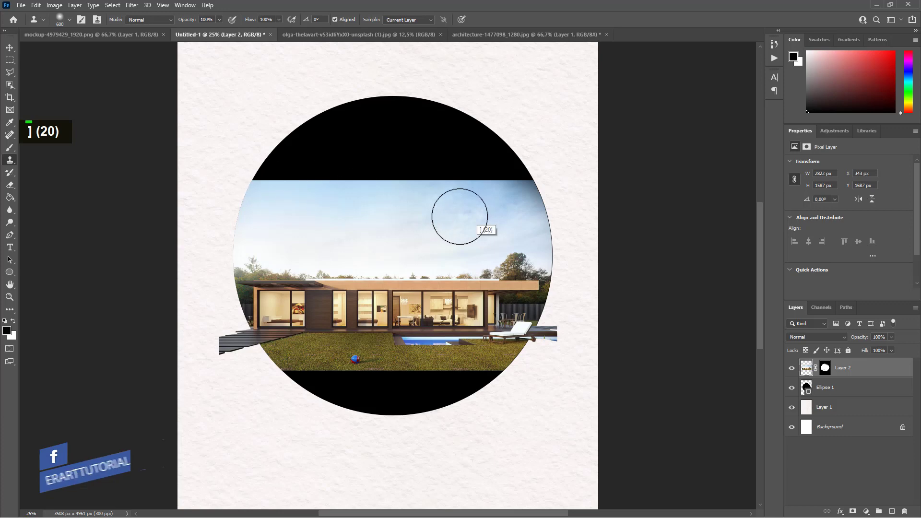
left_click(807, 387, "ctrl")
left_click(806, 387, "ctrl")
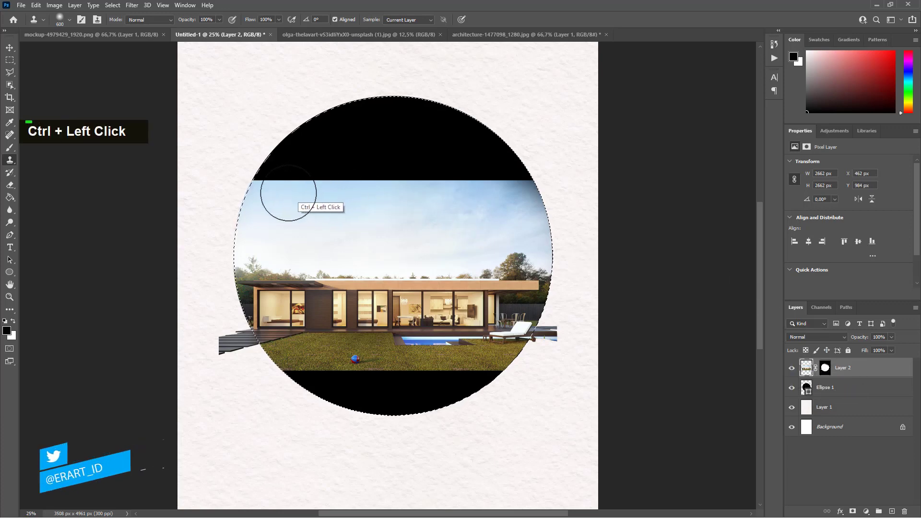
Clone the photo's sky upward over the black area above it, working from the circle's left edge to its right edge
left_click(264, 199, "alt")
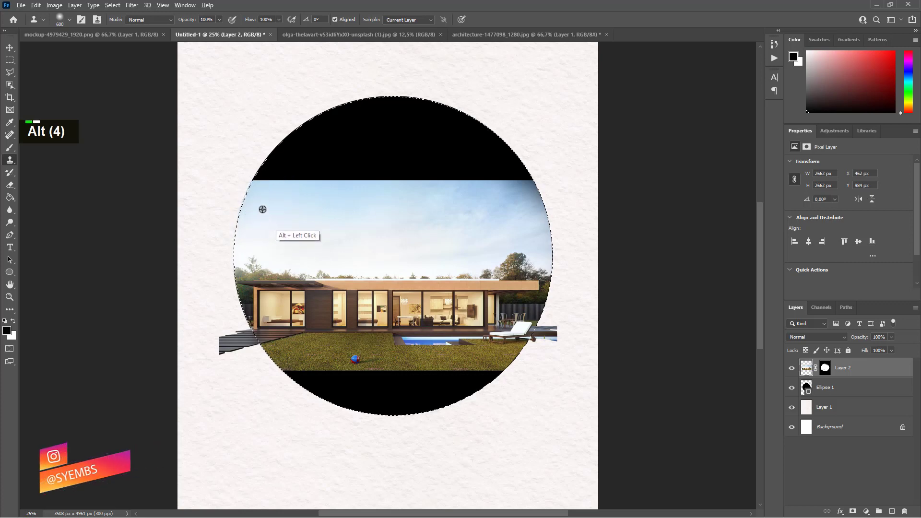
left_click_drag(266, 180, 323, 163)
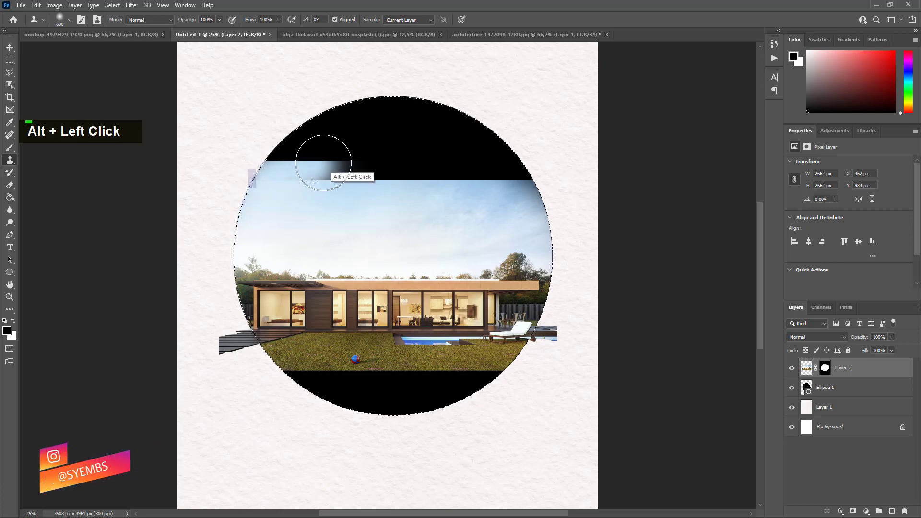
left_click(266, 205, "alt")
left_click_drag(267, 173, 404, 181)
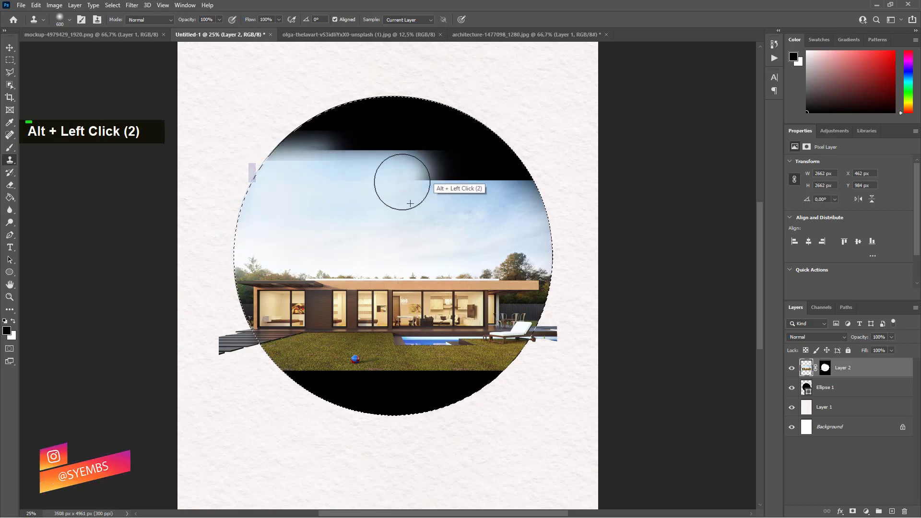
left_click(266, 200, "alt")
left_click_drag(302, 170, 526, 182)
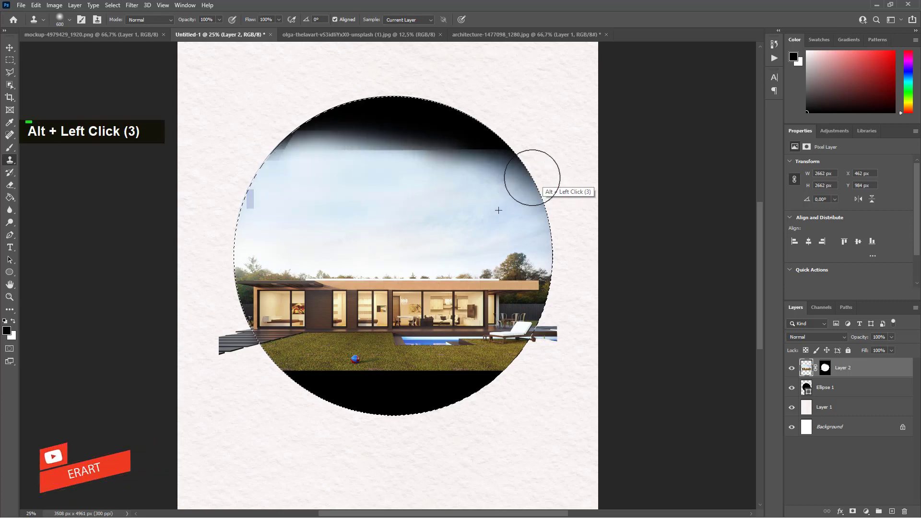
left_click(250, 207, "alt")
mouse_move(273, 173)
left_mouse_down()
mouse_move(329, 136)
mouse_move(260, 177)
left_mouse_up()
Clone more sky over the top and upper-right part of the circle, covering the dark horizontal seam
left_click(260, 198, "alt")
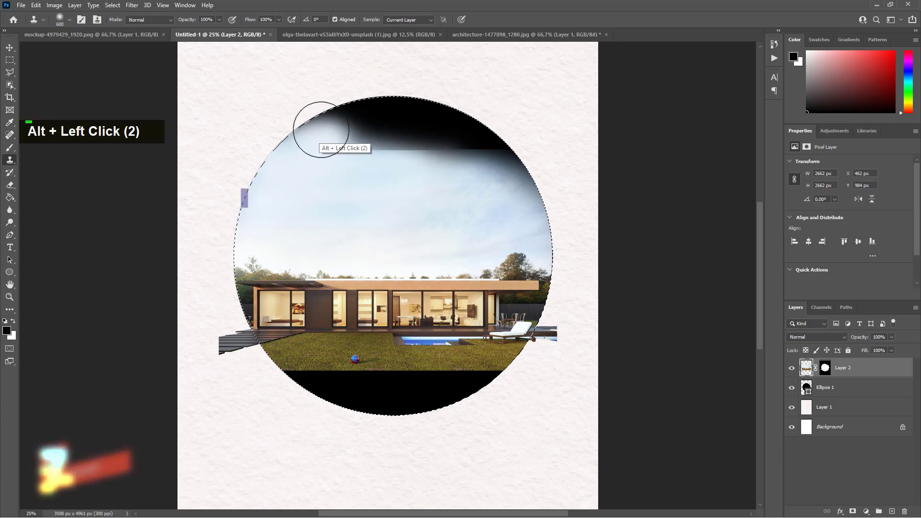
mouse_move(319, 134)
left_mouse_down()
mouse_move(379, 115)
mouse_move(434, 120)
left_mouse_up()
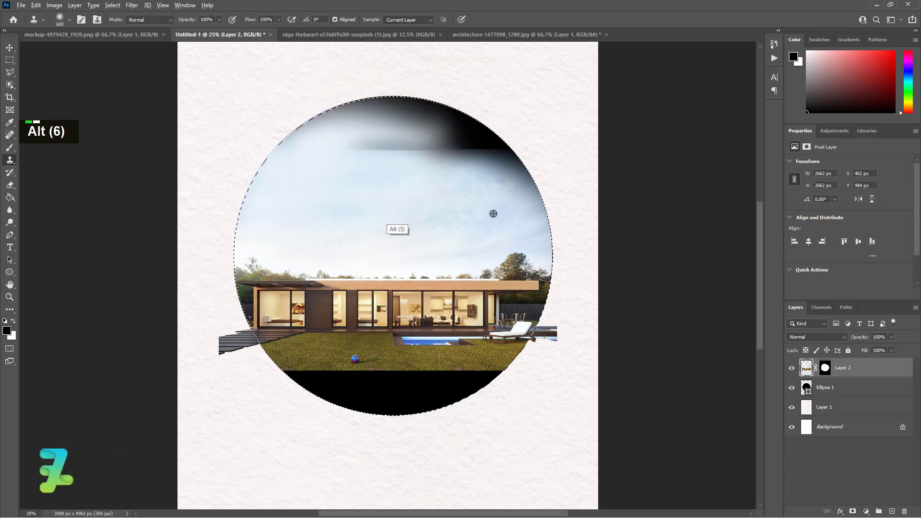
left_click(528, 184, "alt")
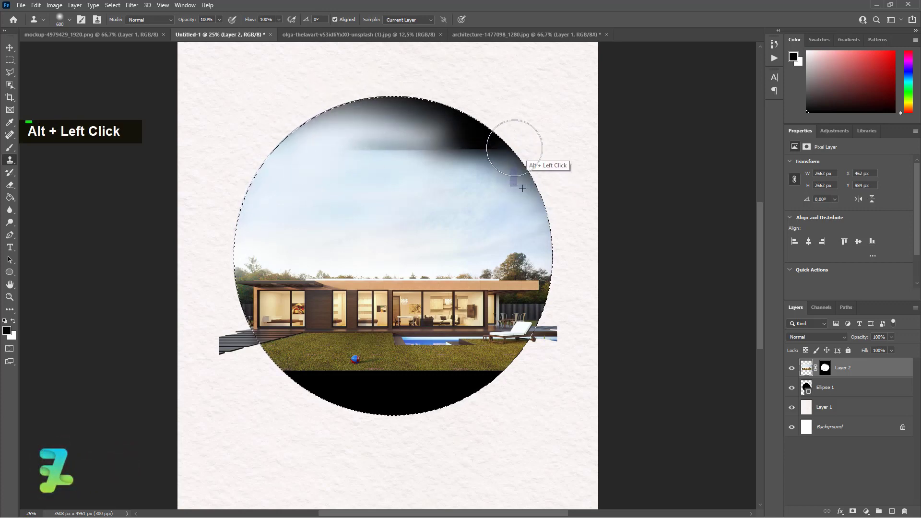
left_click(528, 197, "alt")
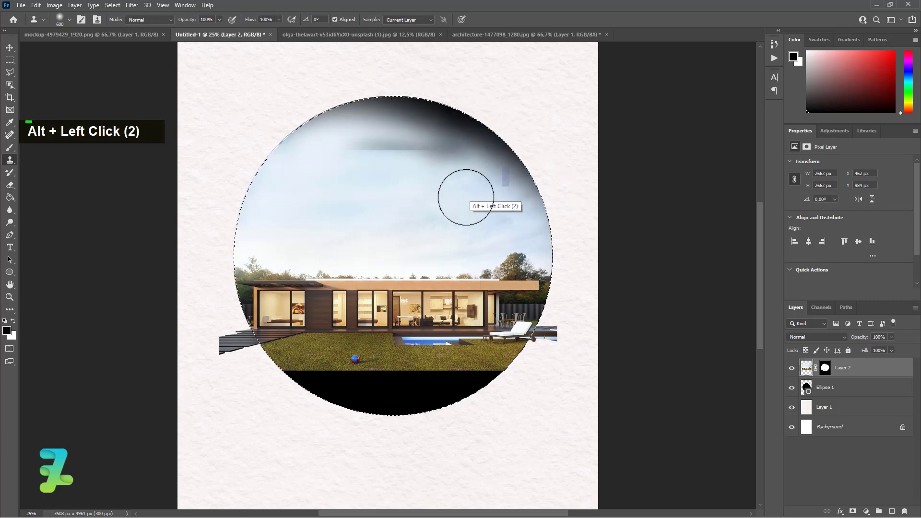
left_click(336, 193, "alt")
left_click_drag(342, 150, 486, 147)
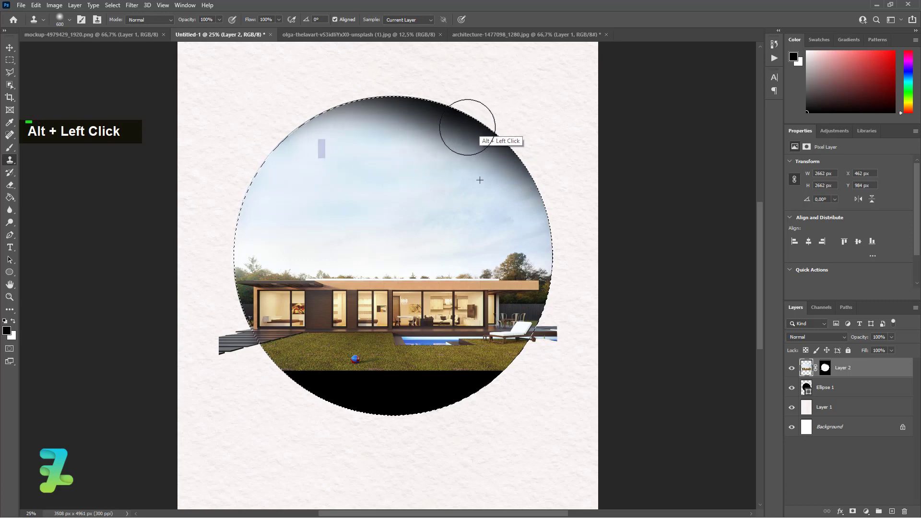
left_click(325, 164, "alt")
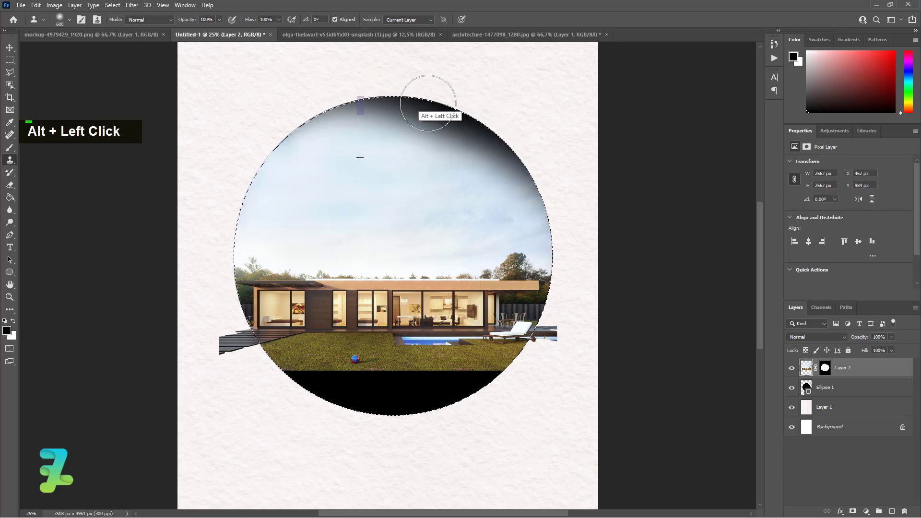
left_click(389, 166, "alt")
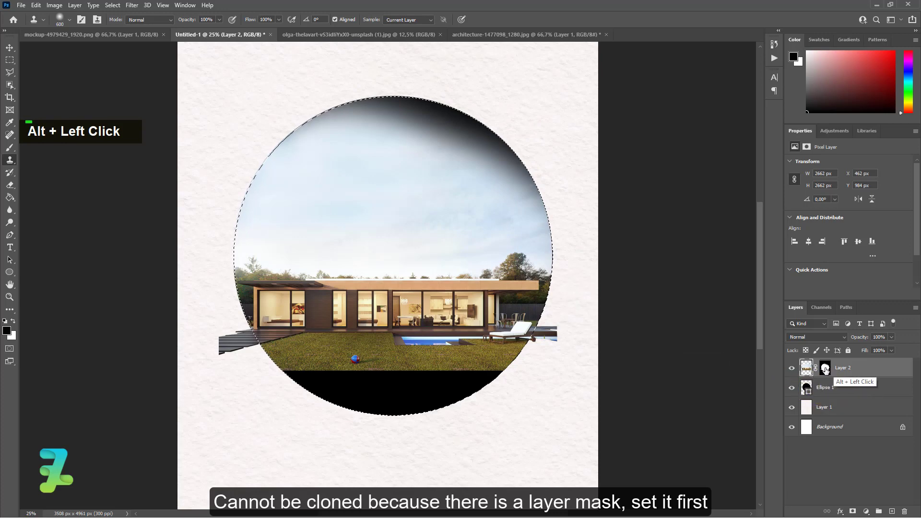
Paint the house layer's mask white along the circle's upper edge with the 1200 px Brush tool to reveal the full cloned sky
left_click(826, 368)
key("x")
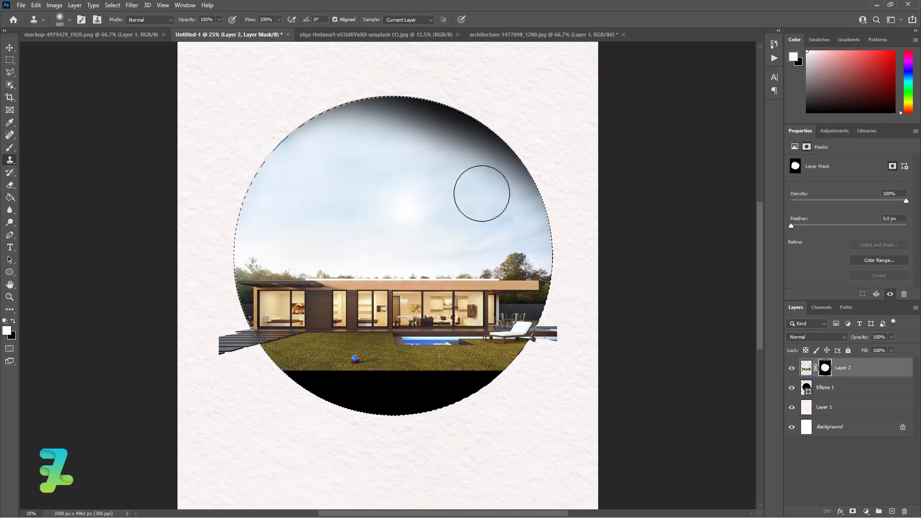
left_click(10, 148)
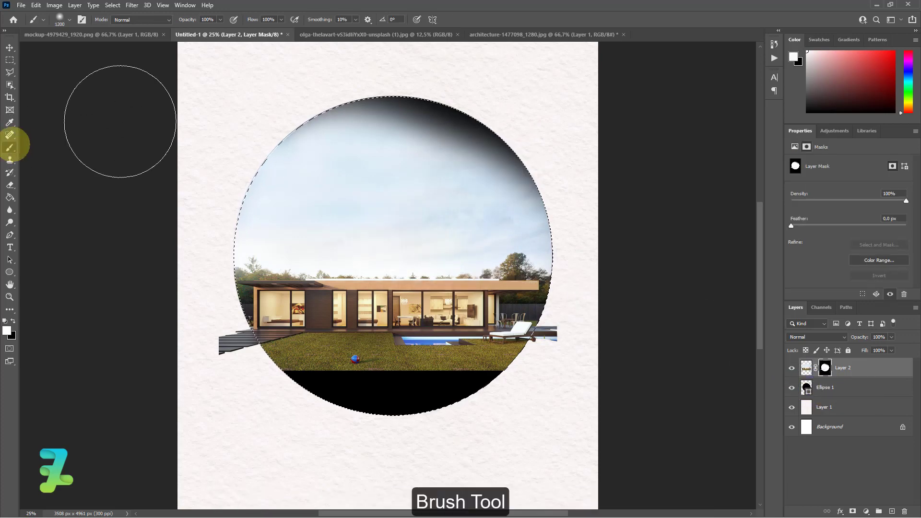
mouse_move(535, 175)
left_mouse_down()
mouse_move(456, 98)
mouse_move(287, 86)
mouse_move(463, 113)
mouse_move(200, 129)
left_mouse_up()
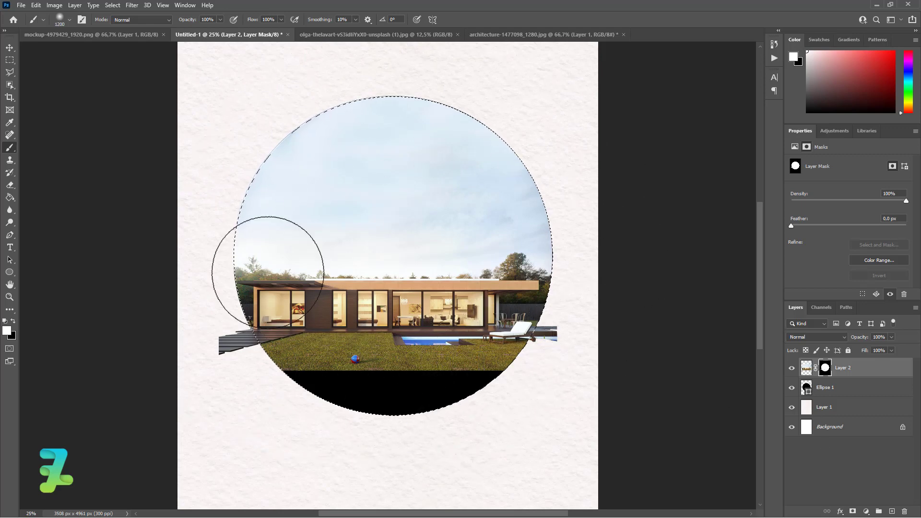
Switch back to the Clone Stamp tool and reduce its size to 300 px for the grass
right_click(10, 160)
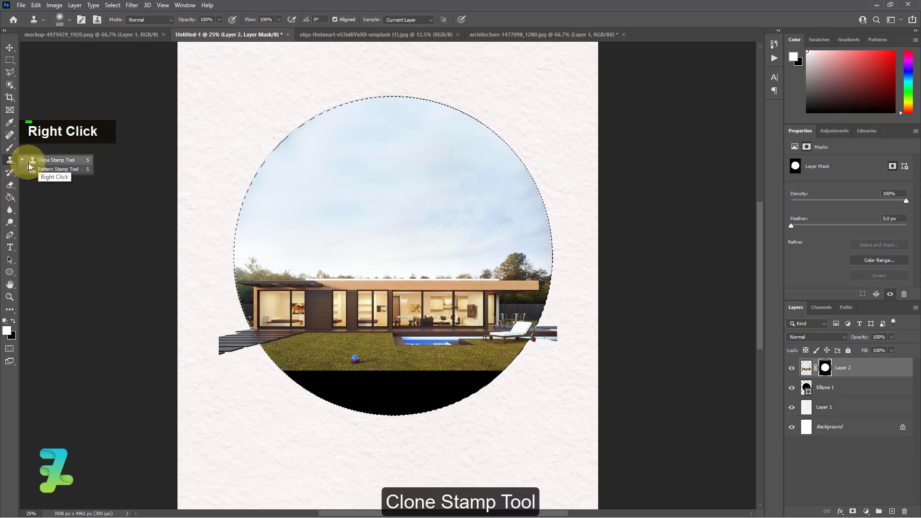
left_click(31, 161)
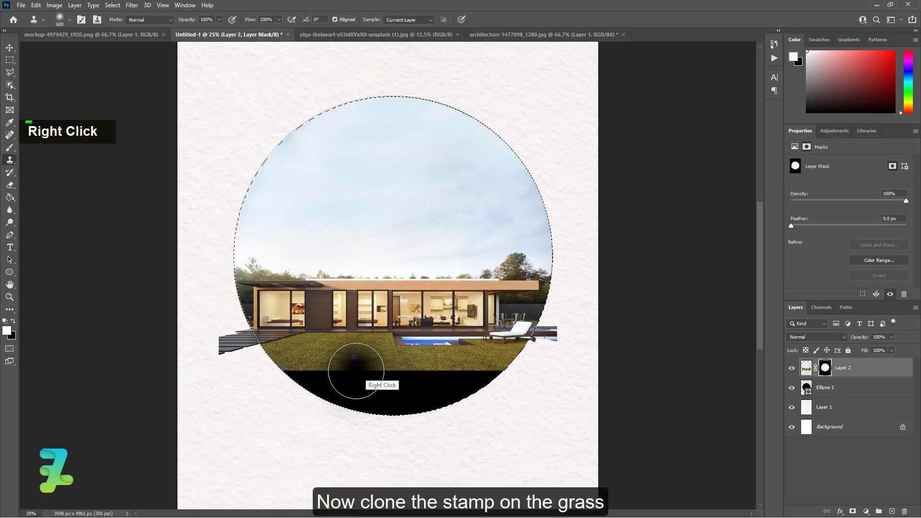
key("bracketleft")
key("bracketleft")
key("bracketleft")
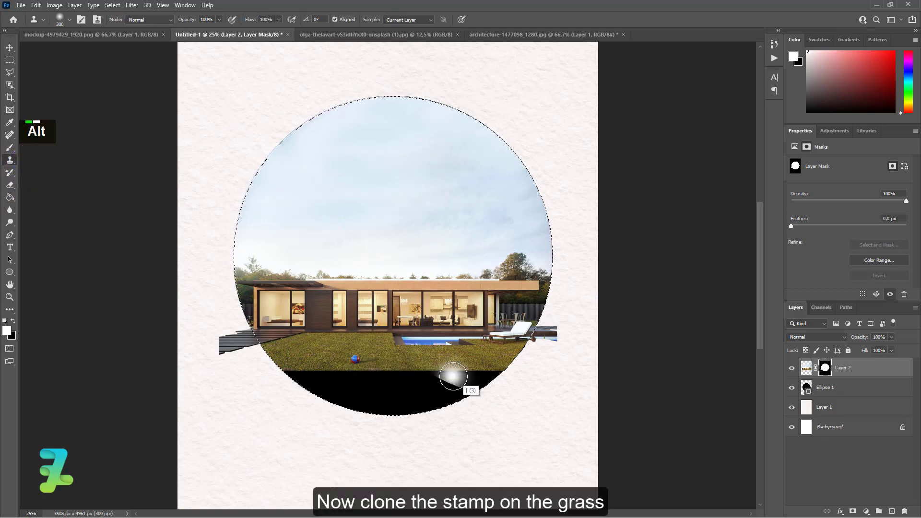
Target Layer 2's image instead of its mask and clone grass over the right part of the black area below the lawn
left_click(483, 369, "alt")
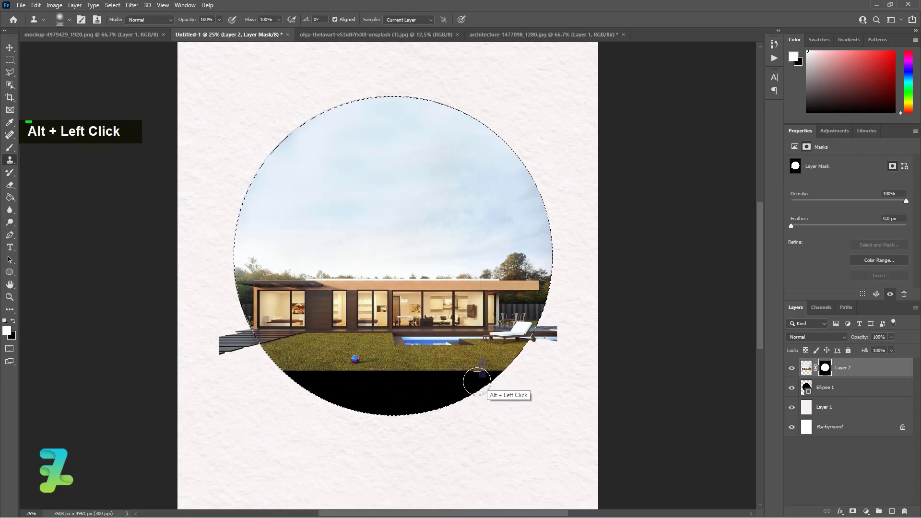
key("ctrl+z")
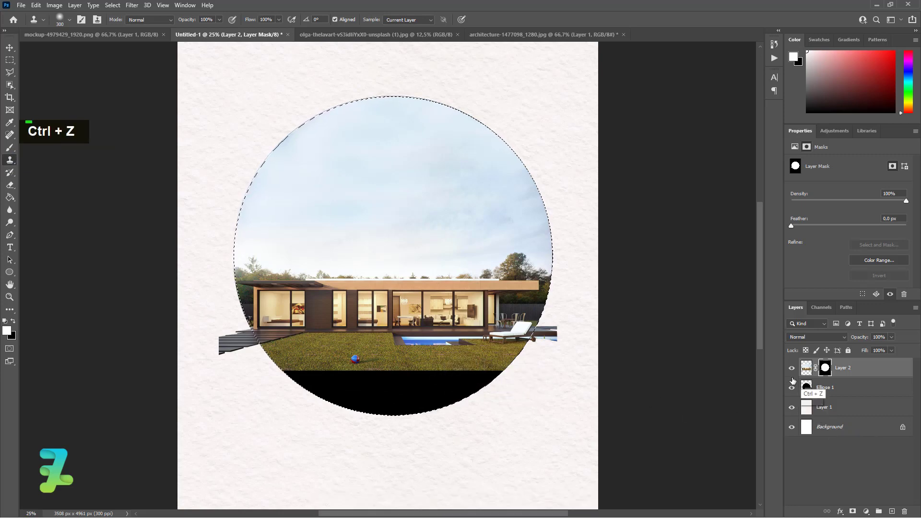
left_click(805, 369)
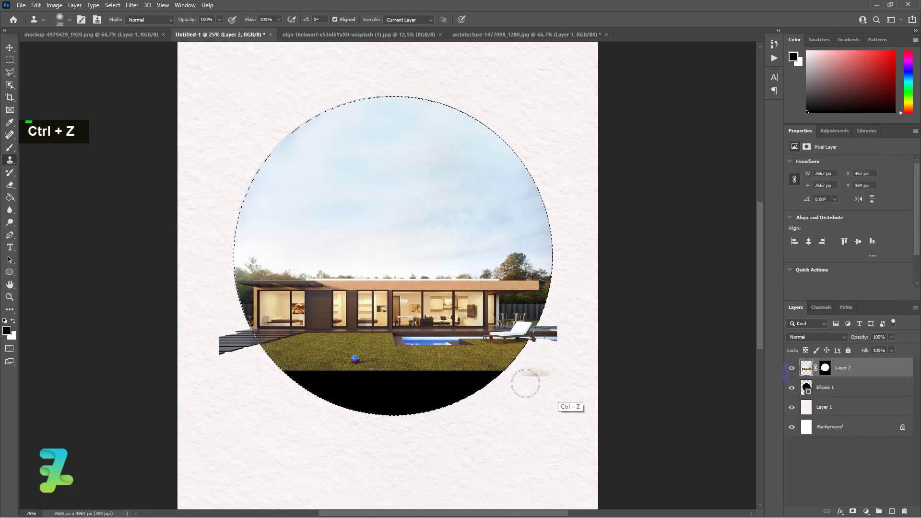
left_click(480, 360, "alt")
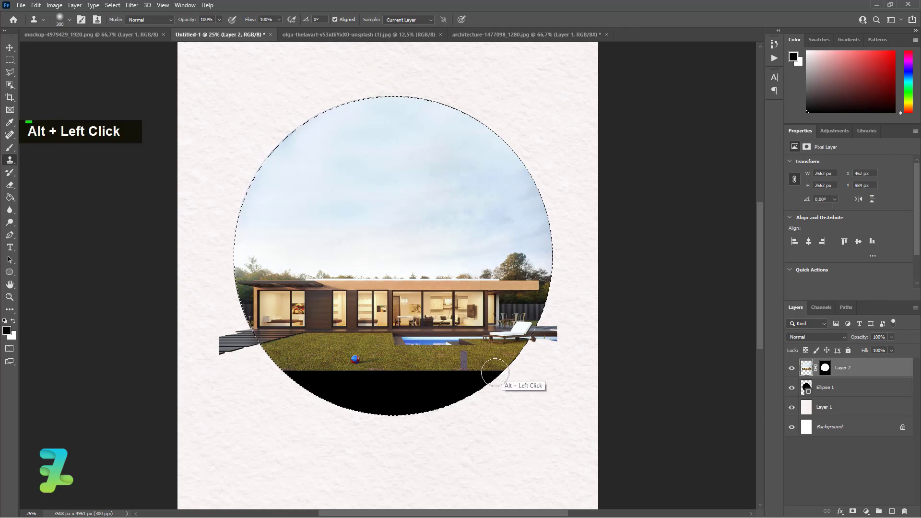
left_click(456, 362, "alt")
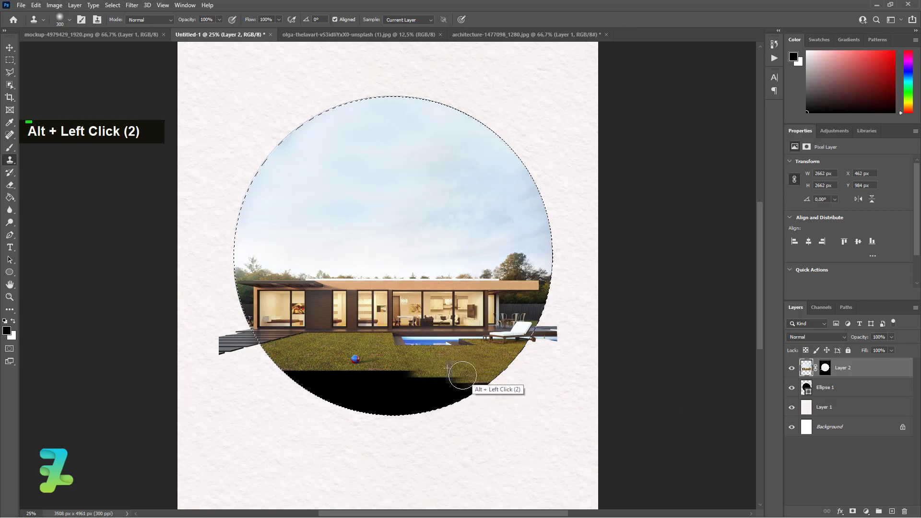
left_click(499, 361, "alt")
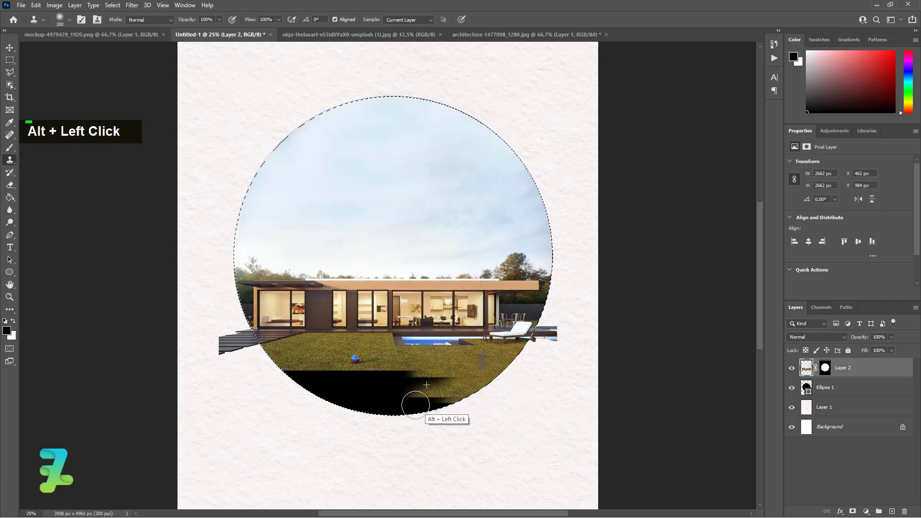
left_click(442, 397, "alt")
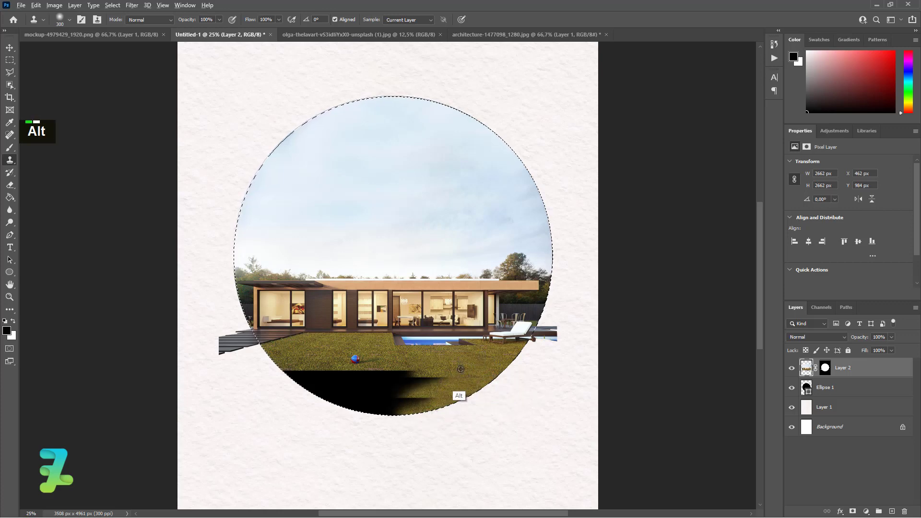
left_click(455, 370, "alt")
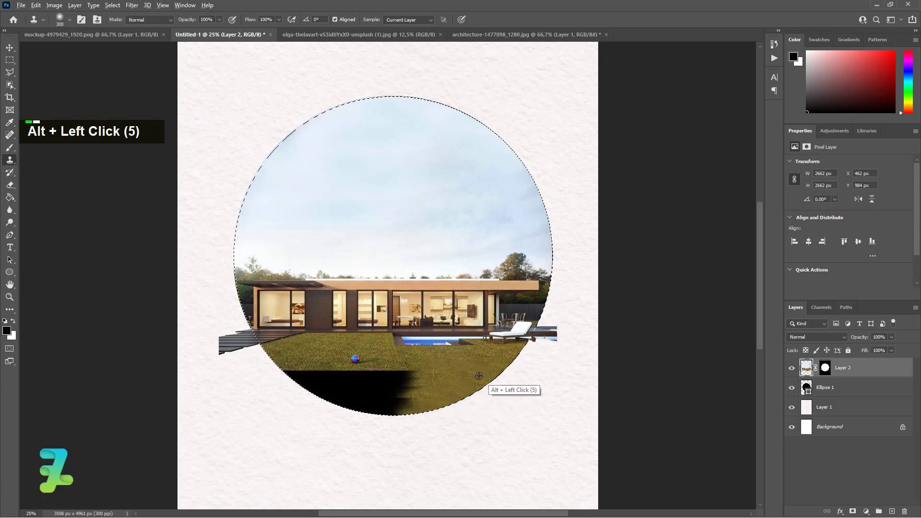
Clone grass across the middle and left of the circle's bottom until the remaining black area is covered
key("alt")
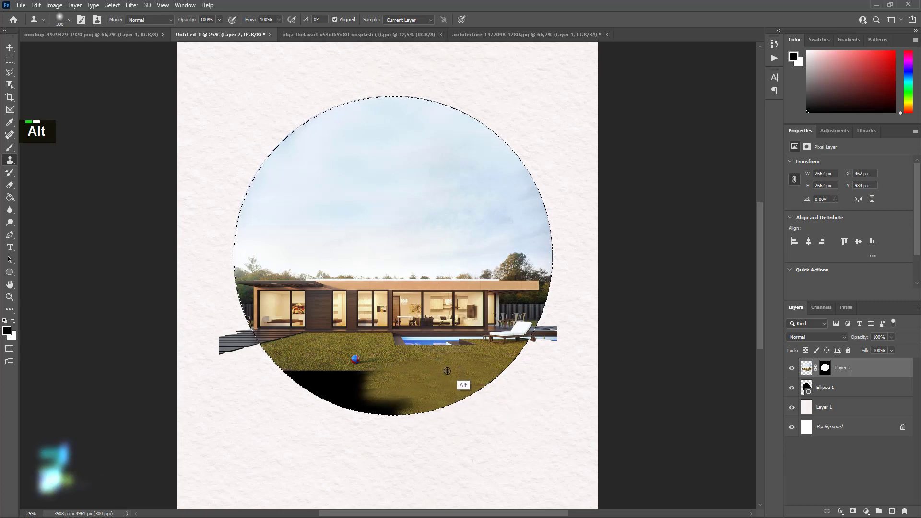
left_click(457, 380, "alt")
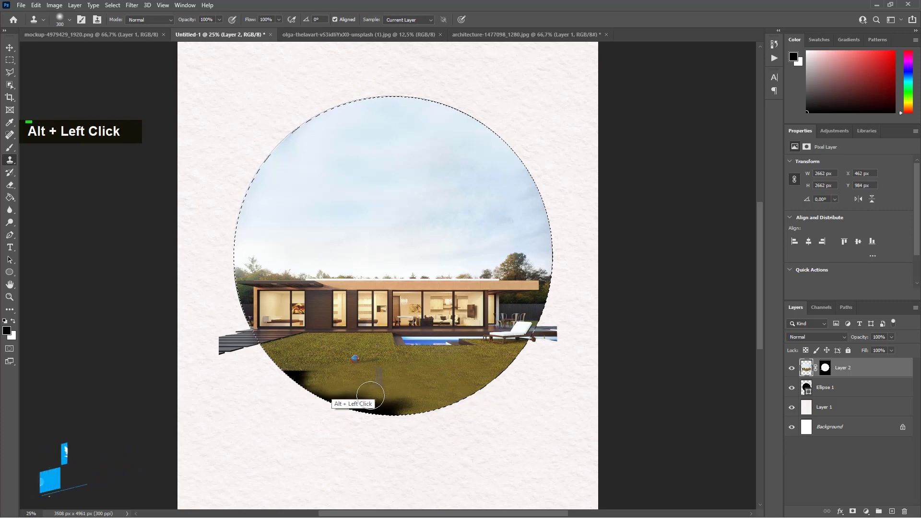
left_click(347, 376, "alt")
key("alt")
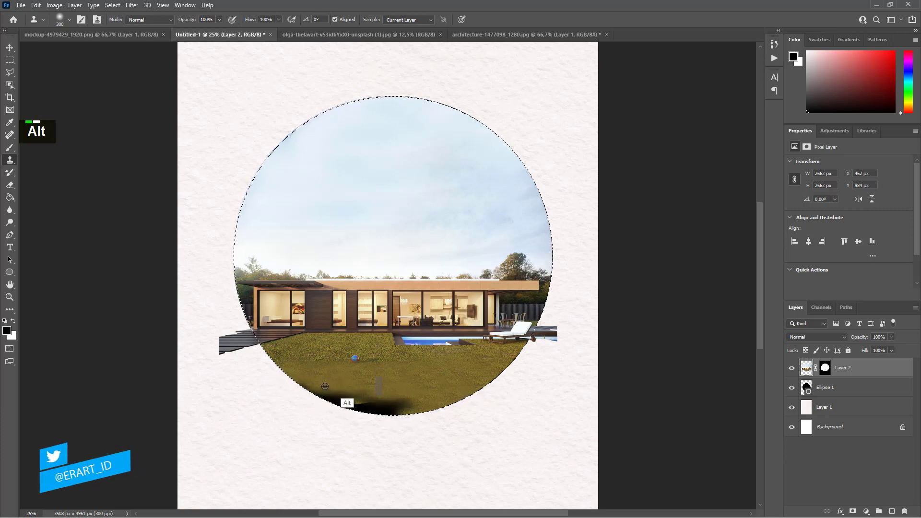
left_click(425, 386, "alt")
left_click(393, 405)
left_click(424, 392, "alt")
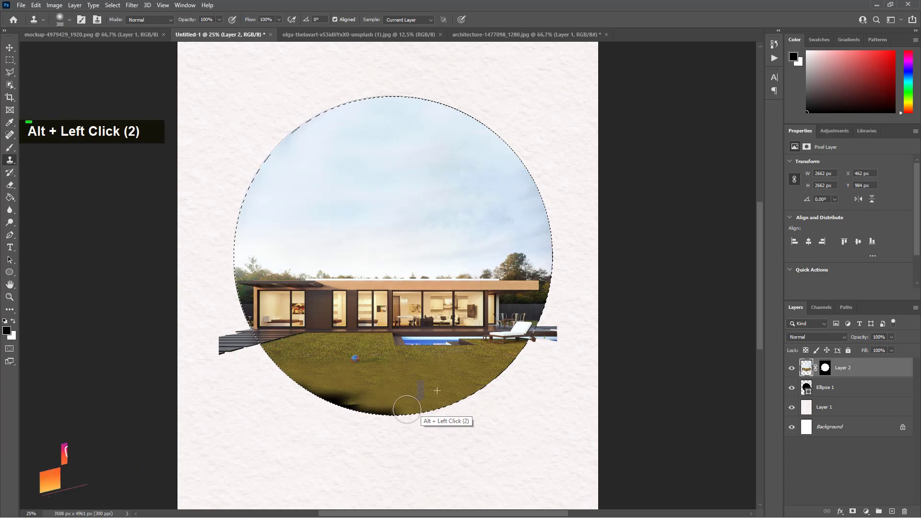
left_click_drag(408, 405, 357, 400)
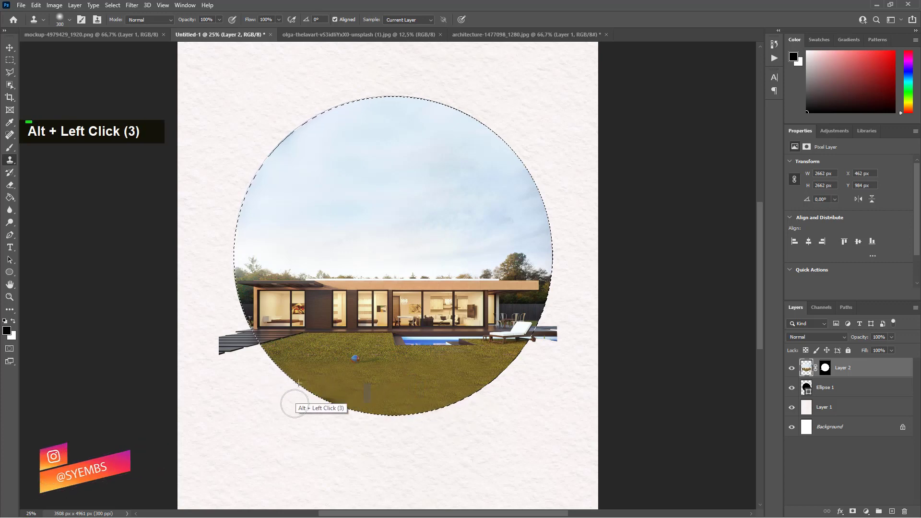
key("alt")
left_click(308, 344, "alt")
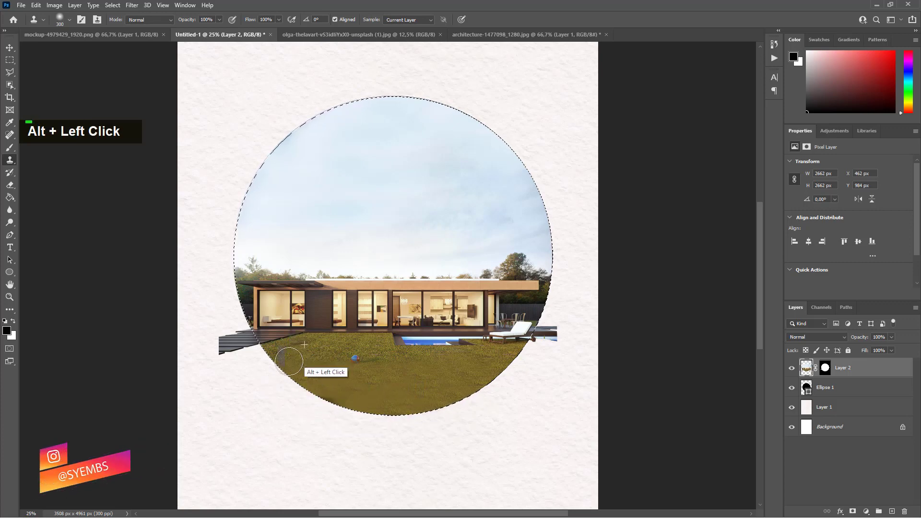
key("ctrl+z")
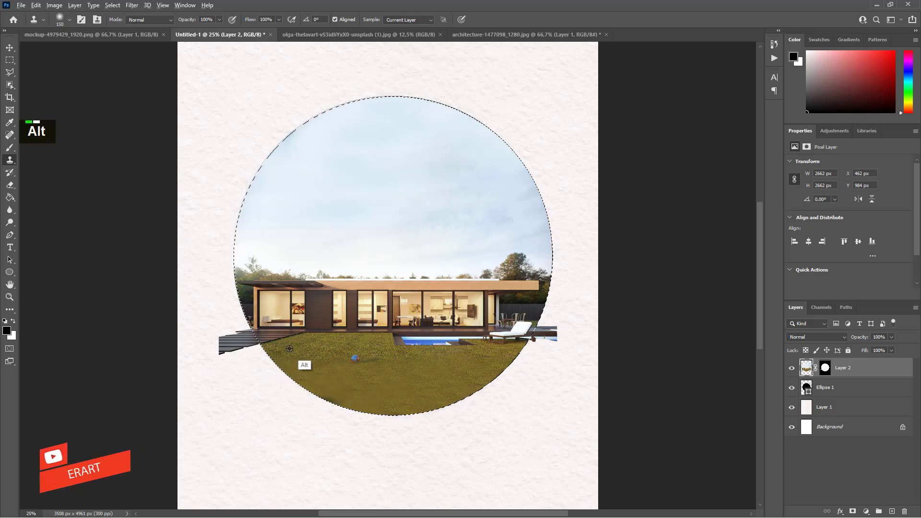
Clone detailed grass texture with the 150 px Clone Stamp over the blurry left and central lawn around the blue ball
left_click(290, 349, "alt")
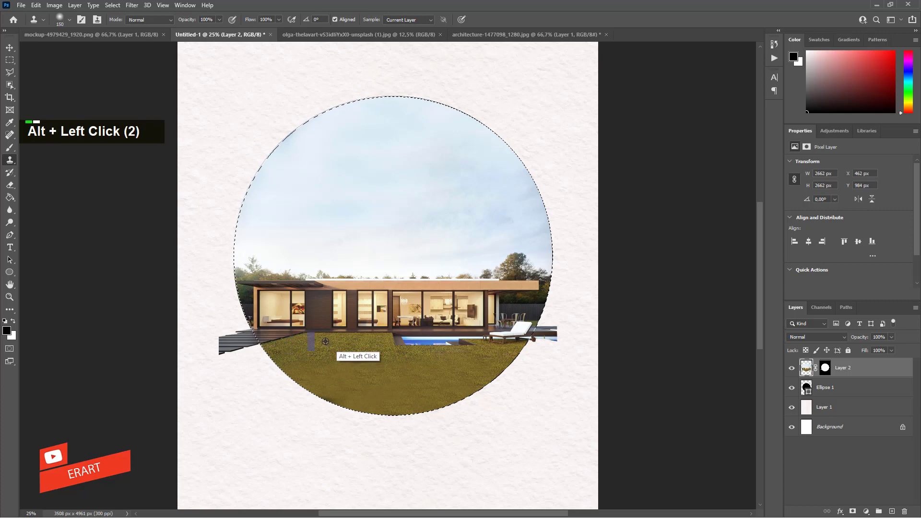
mouse_move(310, 355)
left_mouse_down()
mouse_move(289, 378)
mouse_move(322, 368)
left_mouse_up()
left_click(346, 341, "alt")
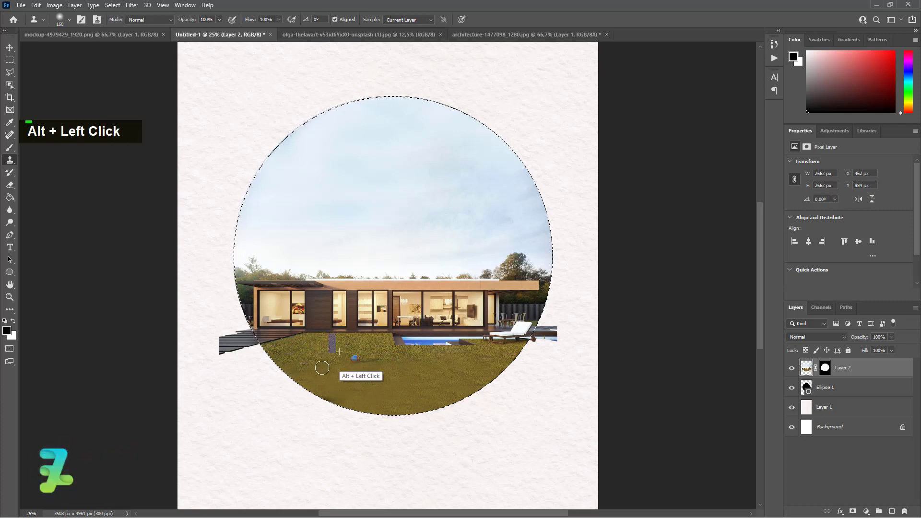
left_click(343, 358, "alt")
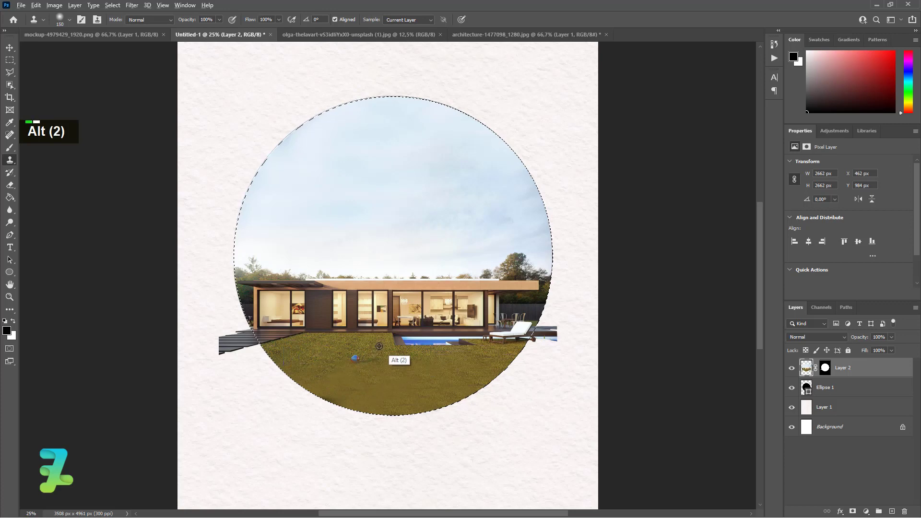
left_click(372, 367, "alt")
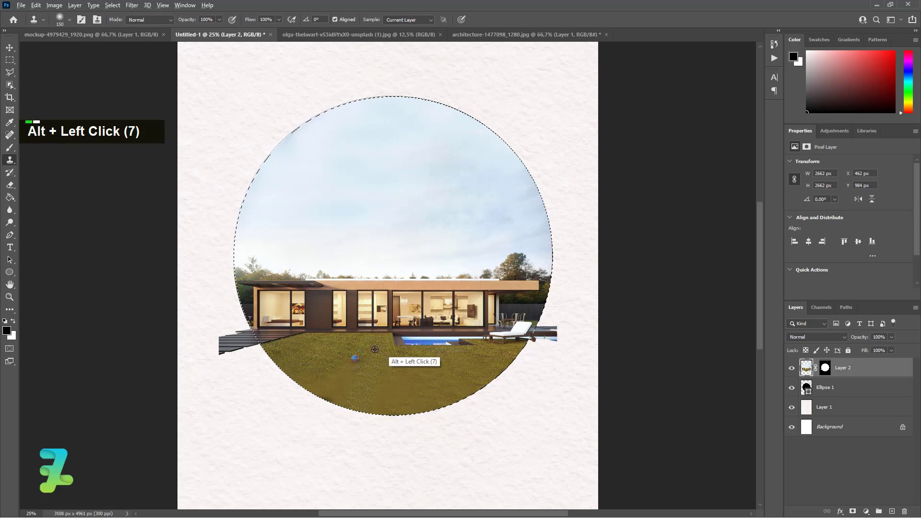
left_click(363, 362, "alt")
left_click(346, 379)
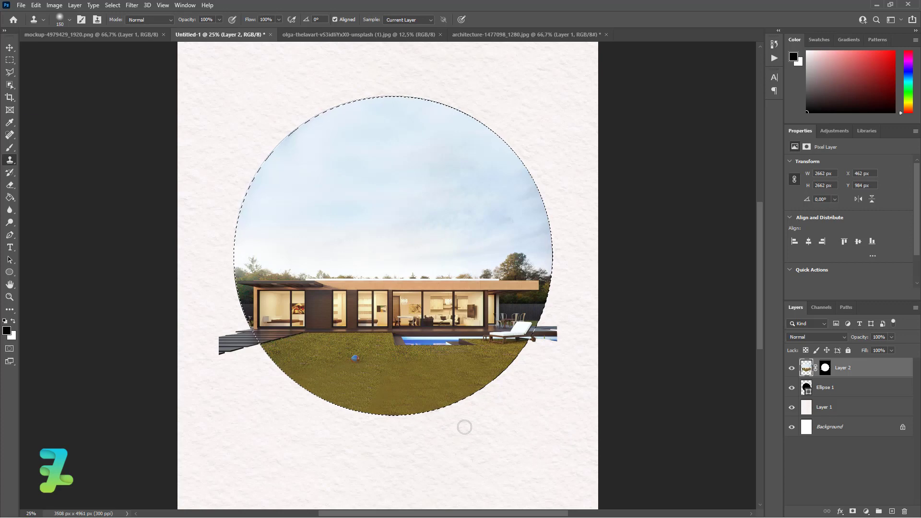
Deselect the circle and scale the Ellipse 1 shape down to 2654 x 2654 px to hide its black rim
key("ctrl+d")
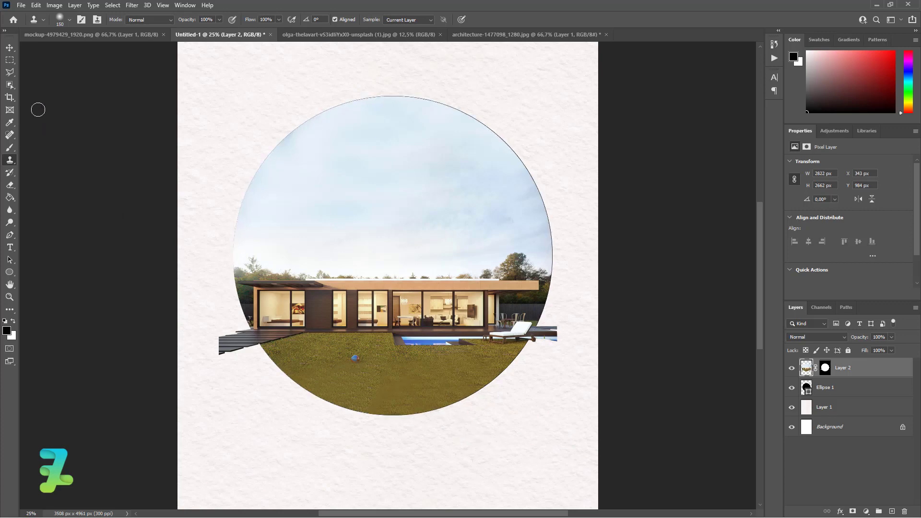
left_click(9, 61)
left_click(8, 48)
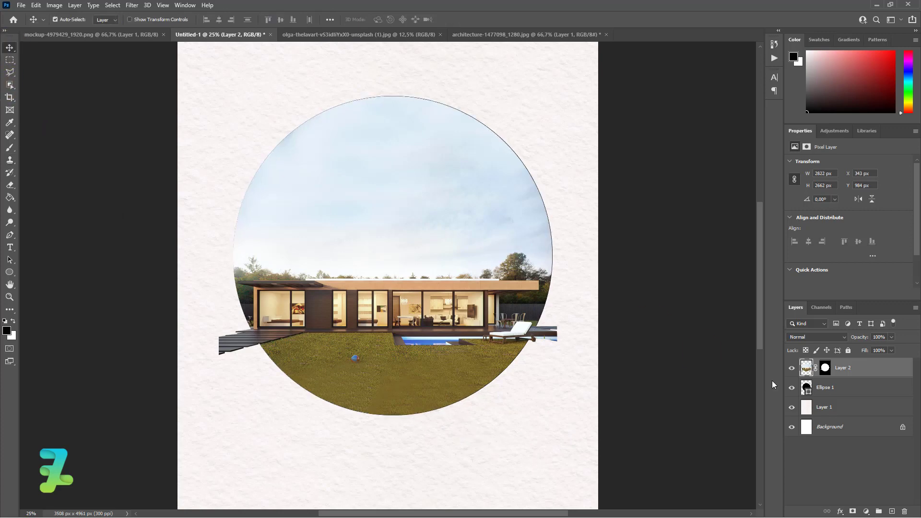
left_click(808, 385)
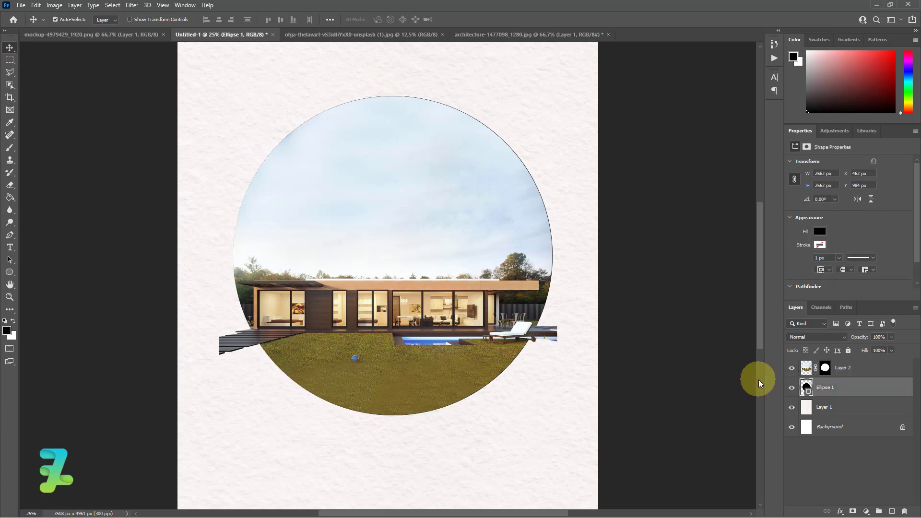
key("ctrl+t")
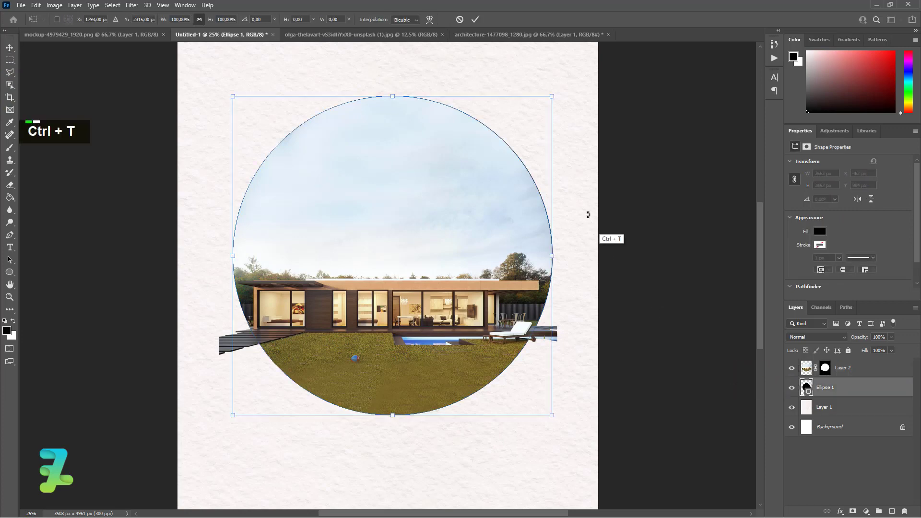
left_click_drag(552, 95, 554, 96)
left_click(139, 119)
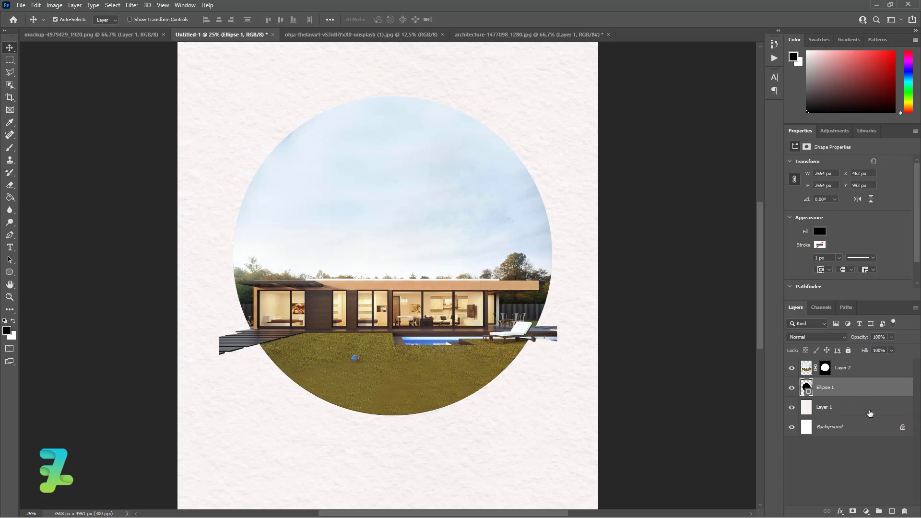
Create a new layer above Layer 2 and ready the Brush tool with white (#ffffff) as the foreground color
left_click(882, 369)
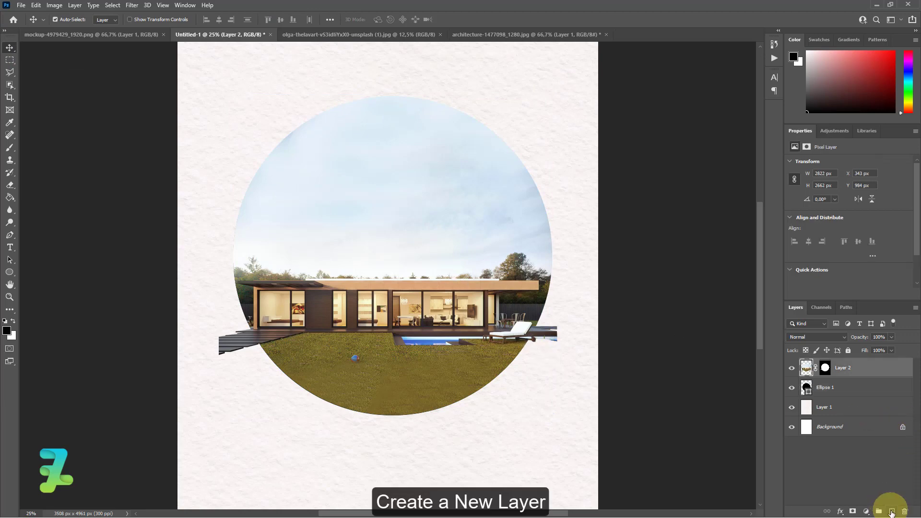
left_click(891, 512)
left_click(9, 147)
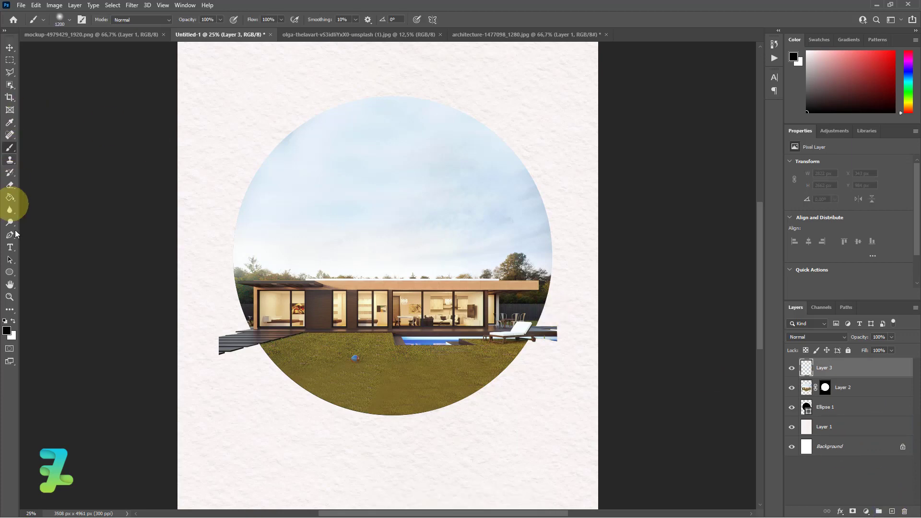
left_click(13, 322)
double_click(7, 330)
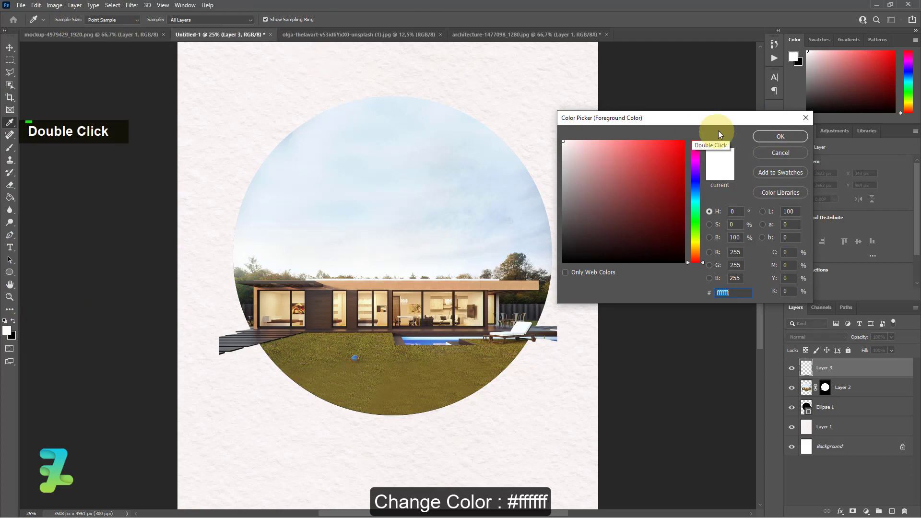
left_click(780, 137)
Choose Sampled Brush 726 from the "cloud brush by freeject" brush set
left_click(69, 19)
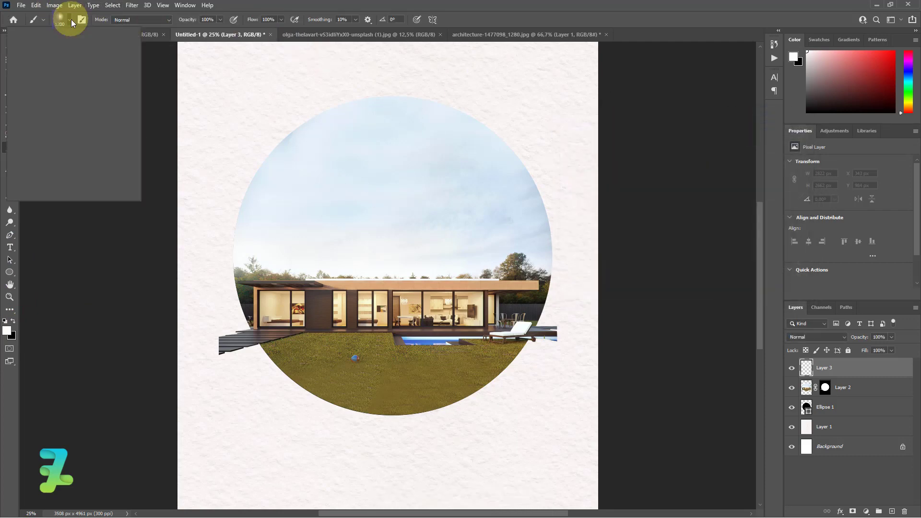
left_click(52, 111)
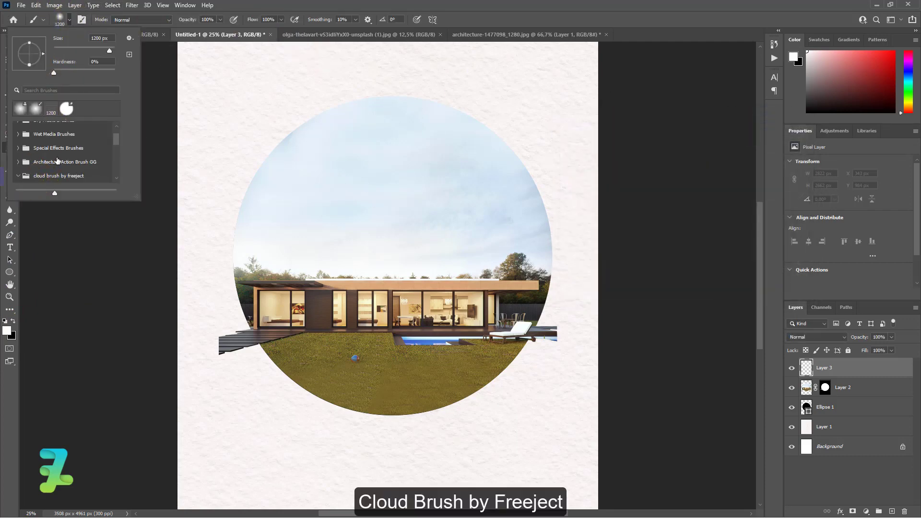
scroll(63, 168, "down", 2)
left_click(67, 171)
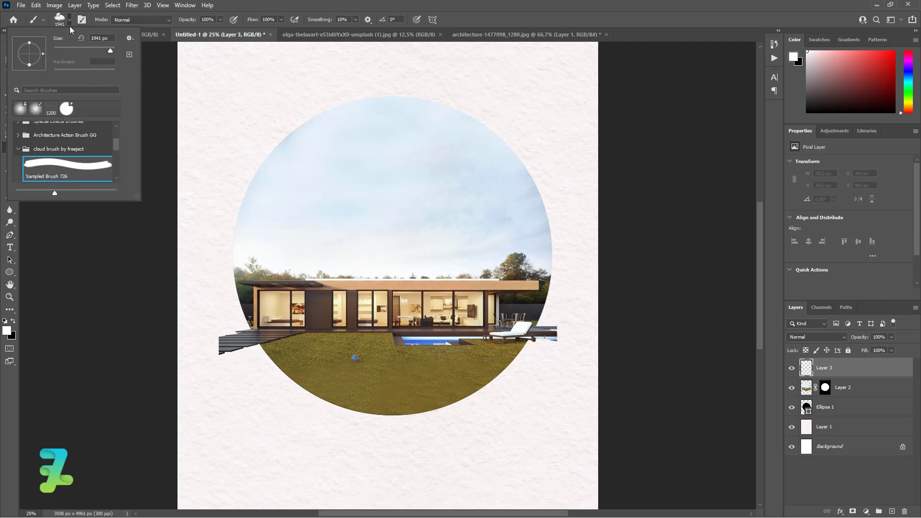
left_click(318, 201)
left_click(287, 196)
Reduce the cloud brush to 800 px and stamp one white cloud over the circle's left edge, above the trees
key("bracketleft")
key("bracketleft")
key("bracketleft")
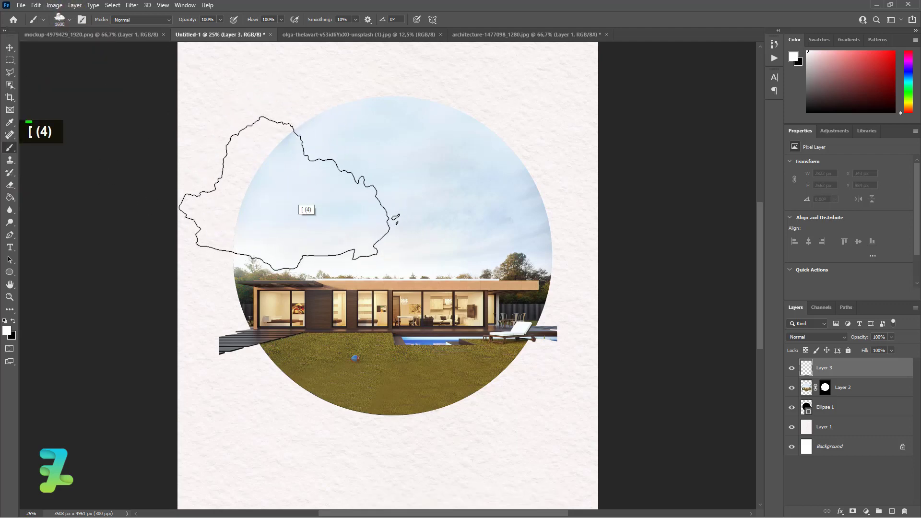
key("bracketleft")
key("bracketleft")
key("bracketleft")
key("bracketleft")
key("bracketleft")
key("bracketleft")
key("bracketleft")
key("bracketleft")
key("bracketleft")
key("bracketleft")
key("bracketleft")
key("bracketright")
key("bracketright")
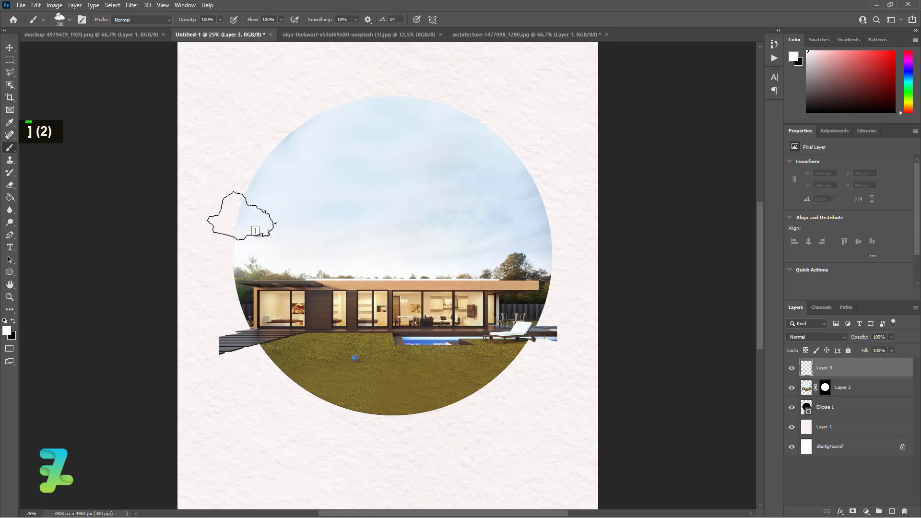
key("bracketright")
left_click(241, 216)
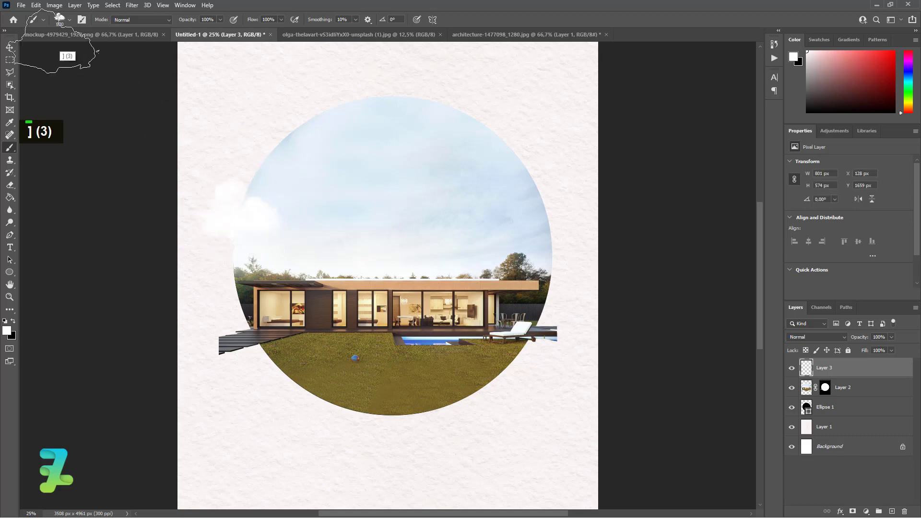
Choose Sampled Brush 727 from the "cloud brush by freeject" set for the next cloud on Layer 3
left_click(69, 20)
scroll(68, 179, "down", 2)
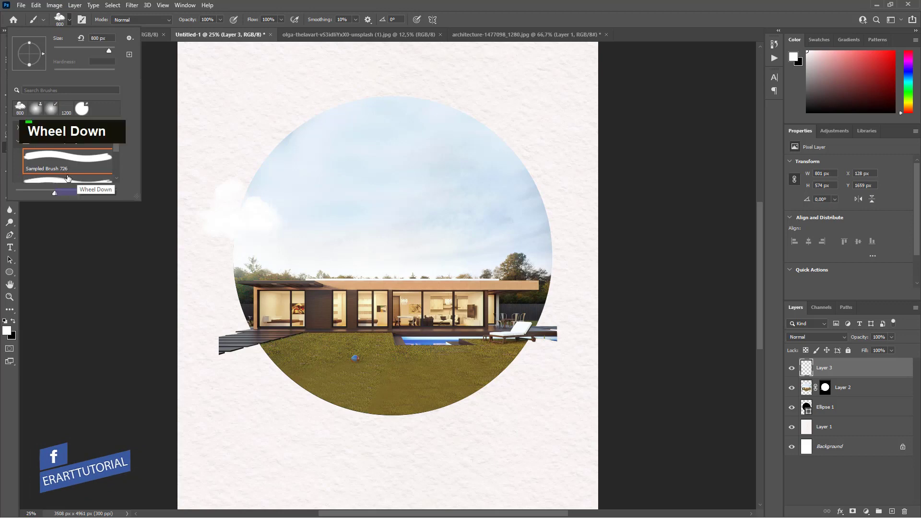
scroll(67, 175, "down", 1)
left_click(67, 175)
left_click(70, 21)
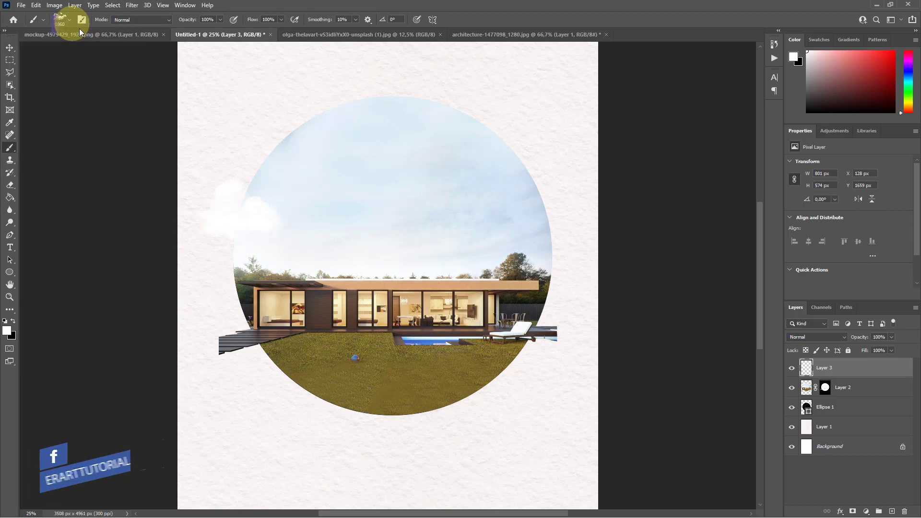
Reduce the cloud brush to 1400 px and stamp one white cloud over the circle's upper right edge
key("bracketleft")
key("bracketleft")
key("bracketleft")
key("bracketleft")
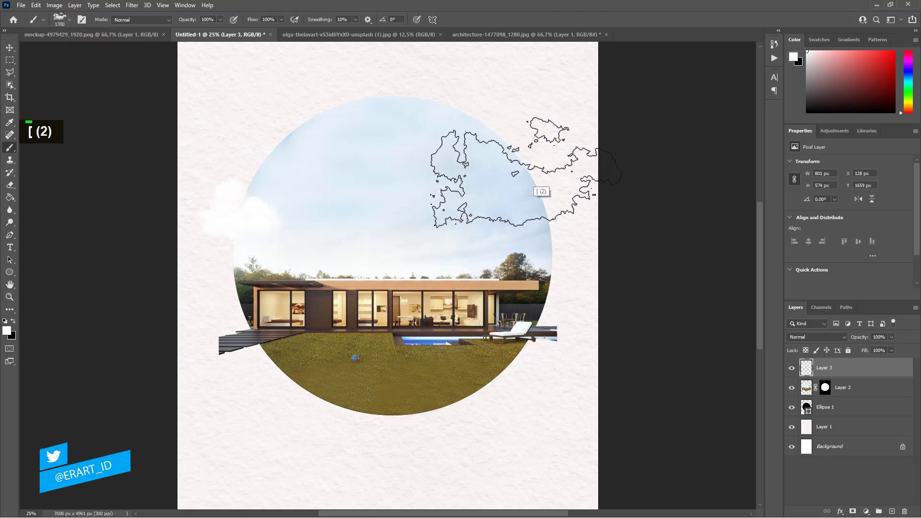
key("bracketleft")
left_click(527, 177)
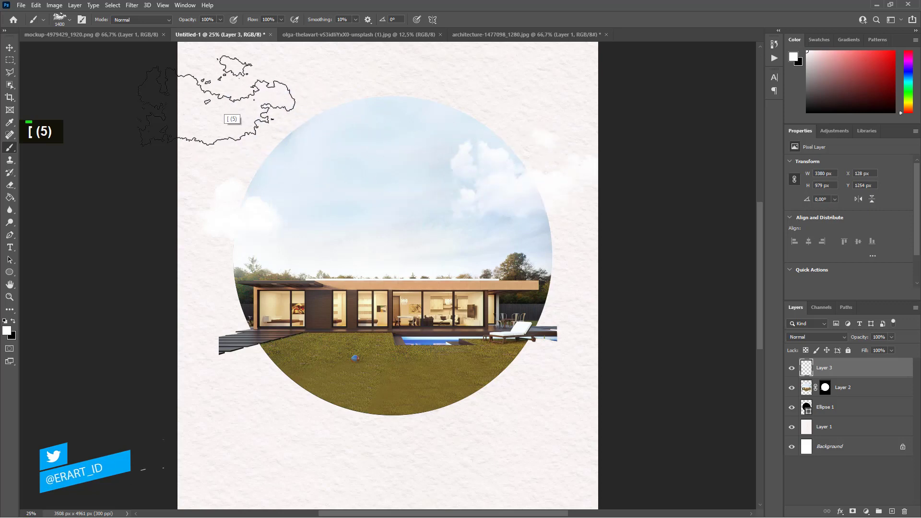
Choose Sampled Brush 729 from the cloud brushes and stamp one white cloud at 1904 px over the circle's upper left edge
left_click(68, 18)
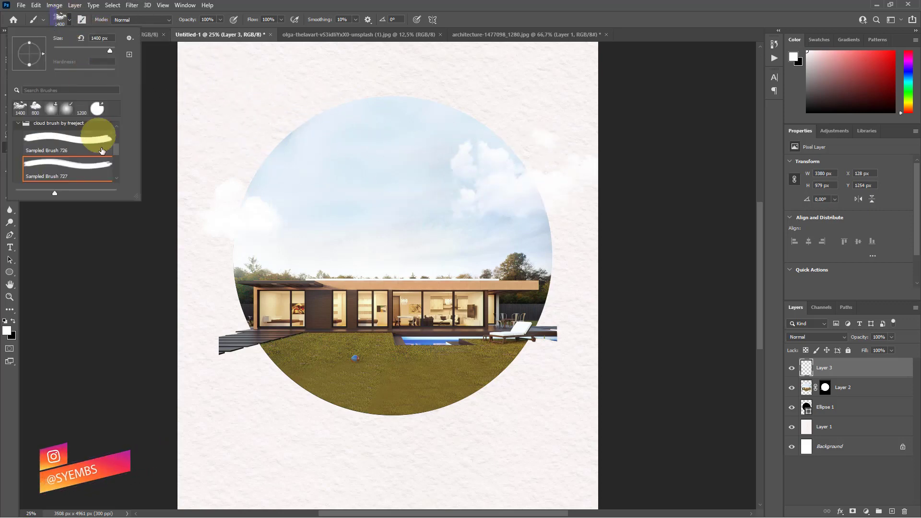
scroll(90, 174, "down", 2)
scroll(89, 174, "down", 2)
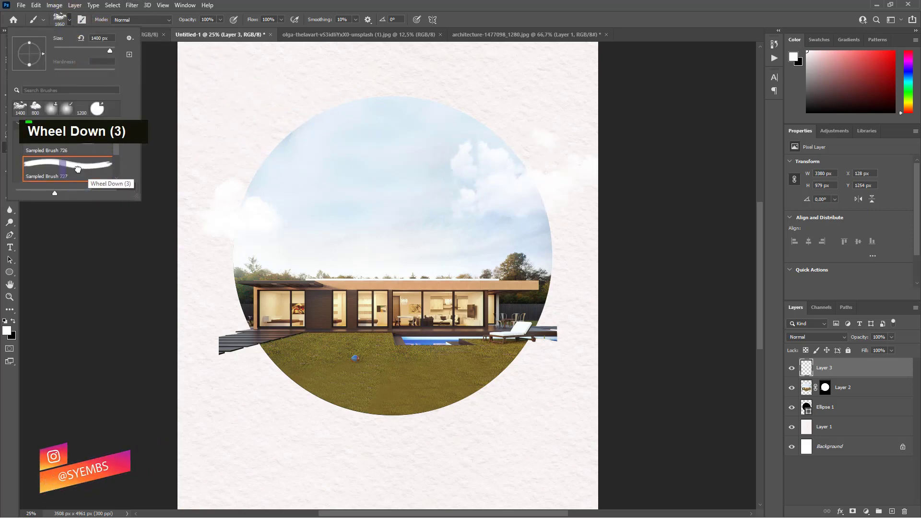
left_click_drag(114, 147, 115, 157)
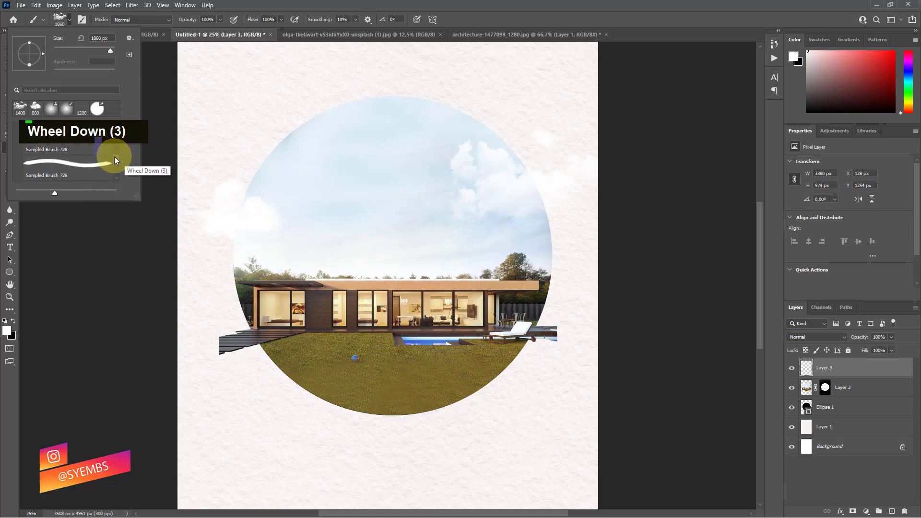
left_click(91, 162)
left_click(71, 18)
left_click(304, 136)
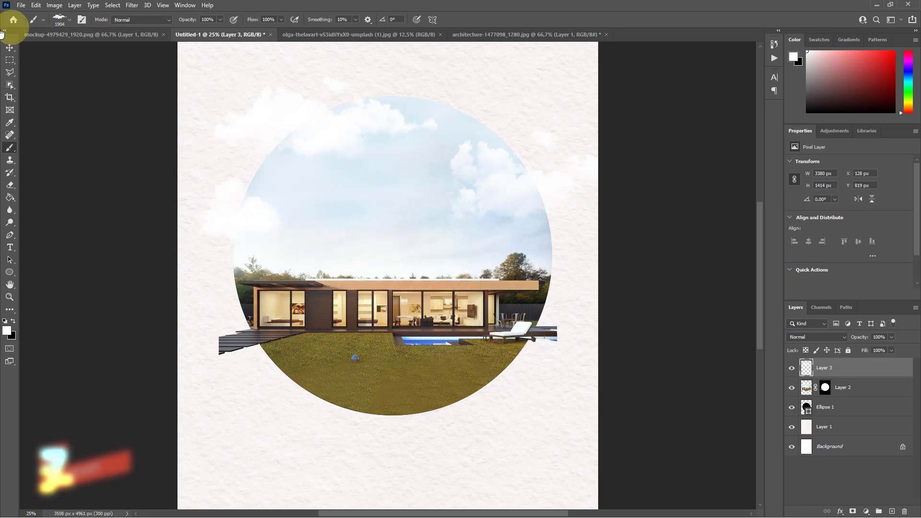
Create a new layer directly above the paper texture Layer 1 and ready the Ellipse Tool
left_click(10, 47)
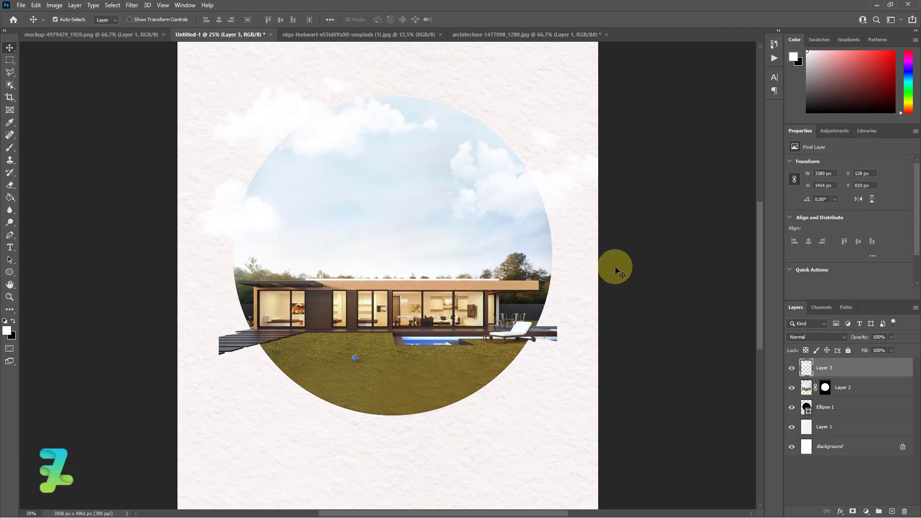
left_click(853, 427)
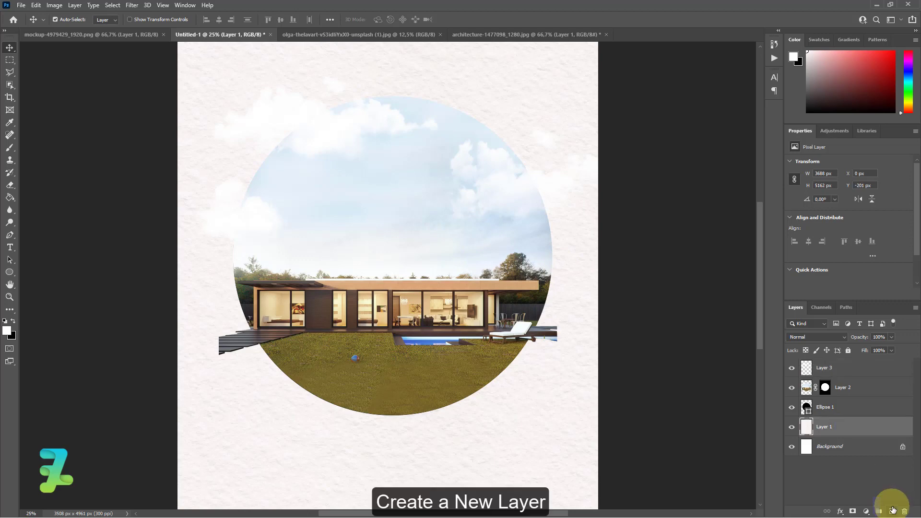
left_click(893, 510)
left_click(10, 272)
right_click(20, 276)
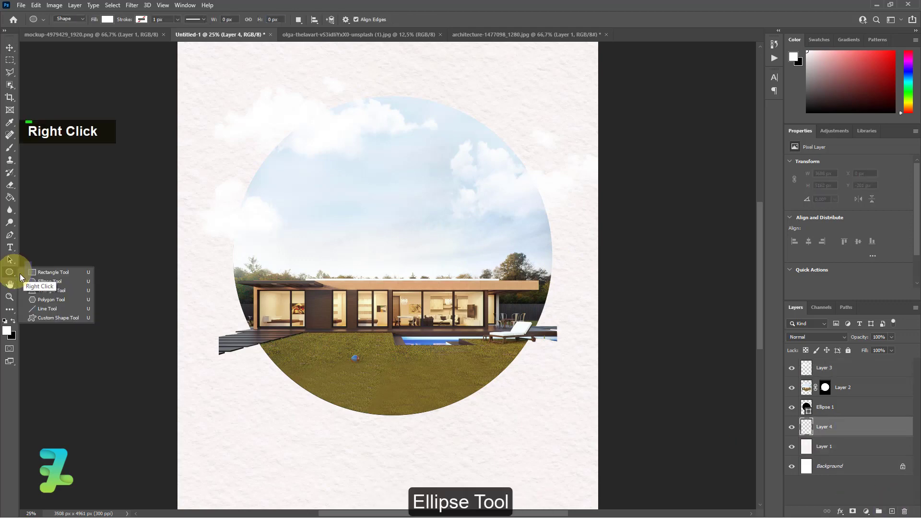
left_click(41, 282)
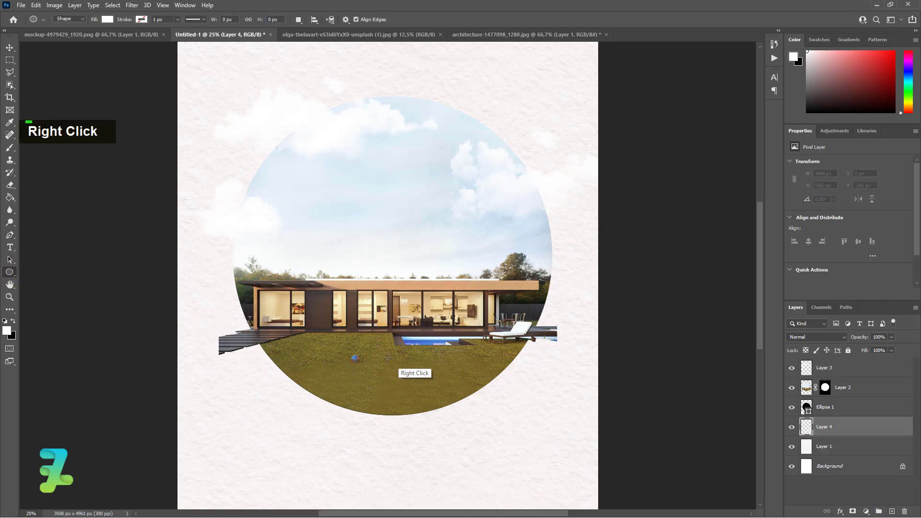
Set the ellipse shape fill to yellow, #ffcf3e
left_click(106, 19)
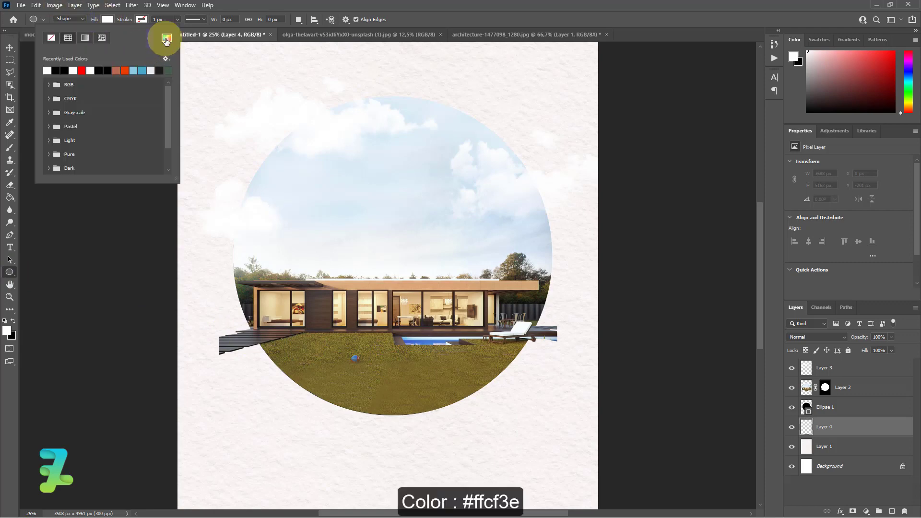
left_click(167, 37)
left_click_drag(692, 253, 698, 248)
left_click_drag(661, 196, 651, 113)
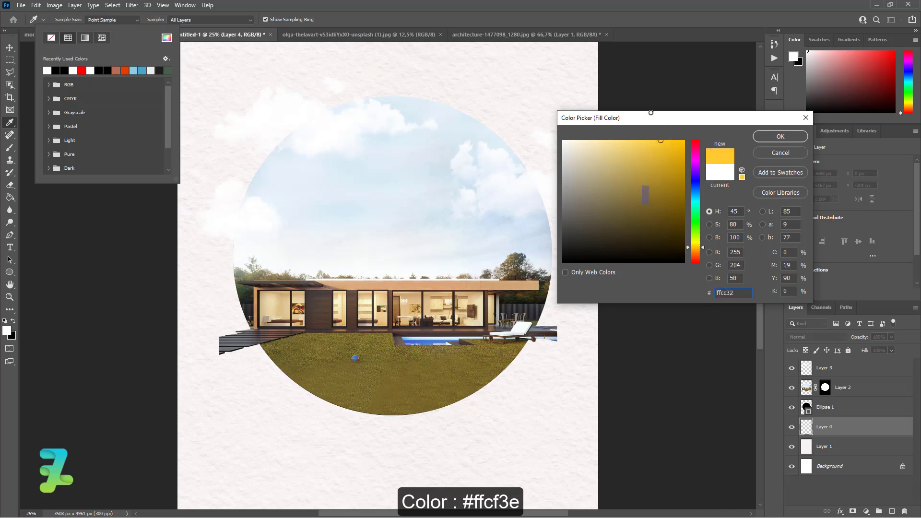
left_click(759, 139)
Draw a yellow circle about 1596 x 1596 px behind the scene and place it at the lower left, about X 462 px, Y 2798 px
left_click_drag(356, 312, 548, 428)
left_click(9, 48)
scroll(438, 349, "up", 8)
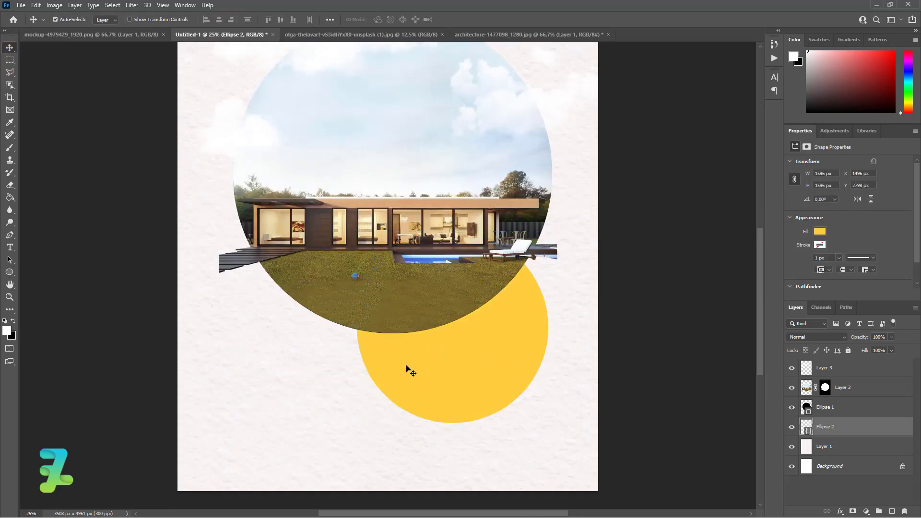
left_click_drag(472, 344, 344, 346)
scroll(557, 392, "up", 17)
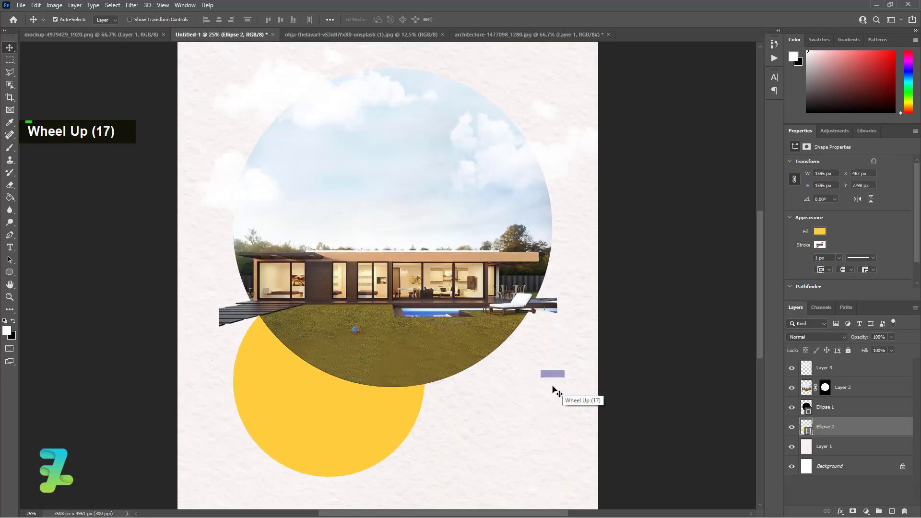
Duplicate the yellow circle and place the copy behind the scene's upper right edge, at about X 1438 px, Y 711 px
scroll(553, 389, "up", 1)
key("ctrl+j")
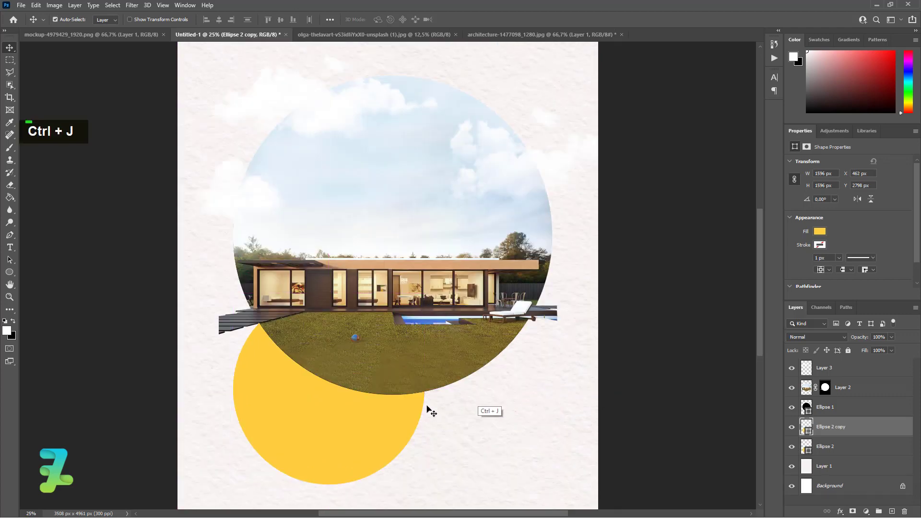
left_click_drag(386, 422, 508, 170)
scroll(606, 360, "up", 1)
scroll(605, 361, "down", 3)
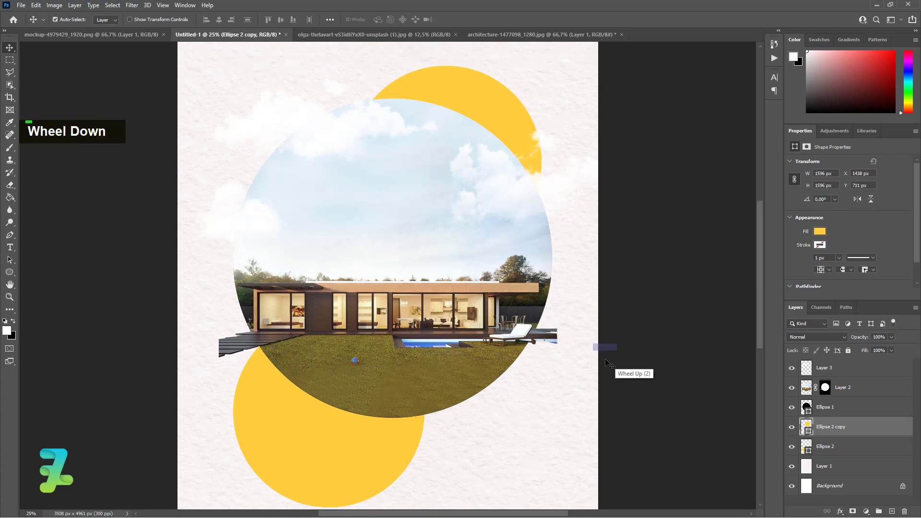
Float mockup-4979429_1920.png in its own window and shift it down to expose the poster's upper part
left_click(56, 33)
right_click(56, 30)
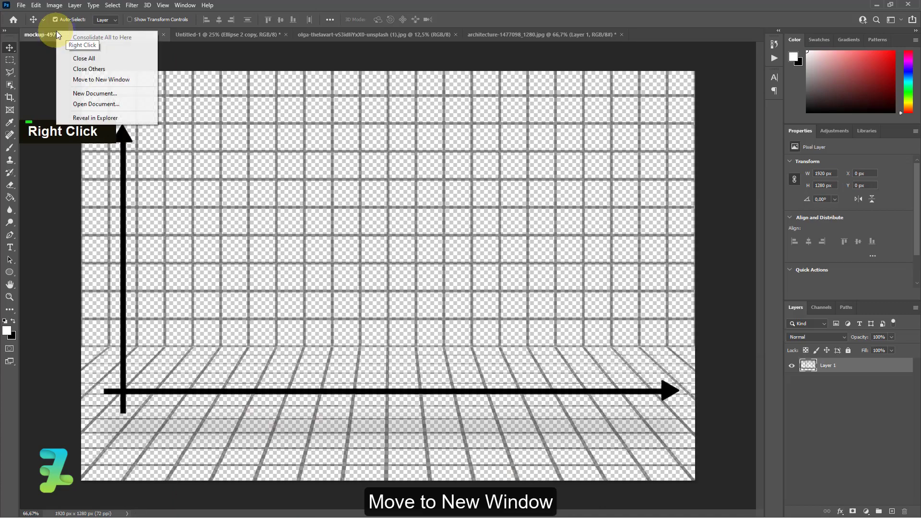
left_click(100, 77)
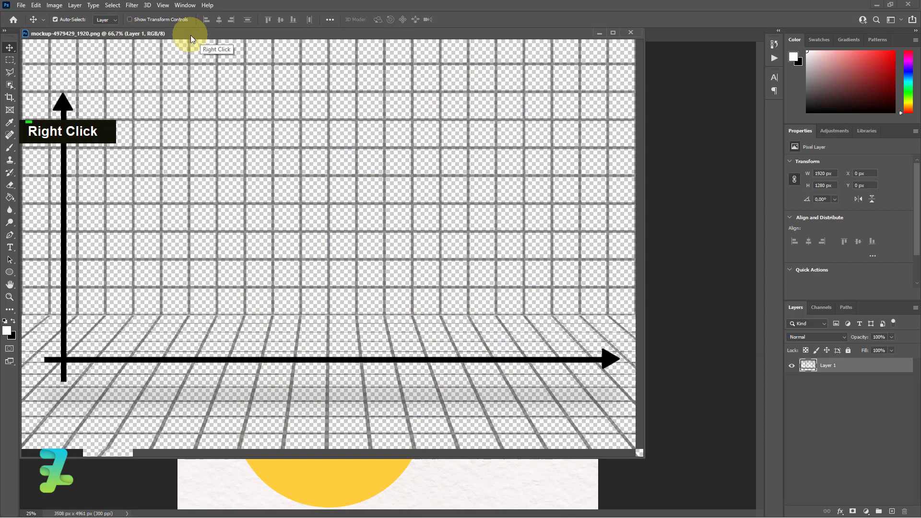
left_click_drag(189, 33, 205, 291)
Copy the mockup's grid layer into the poster above Ellipse 2 copy, and dock the mockup window back with the other documents
left_click_drag(808, 364, 398, 206)
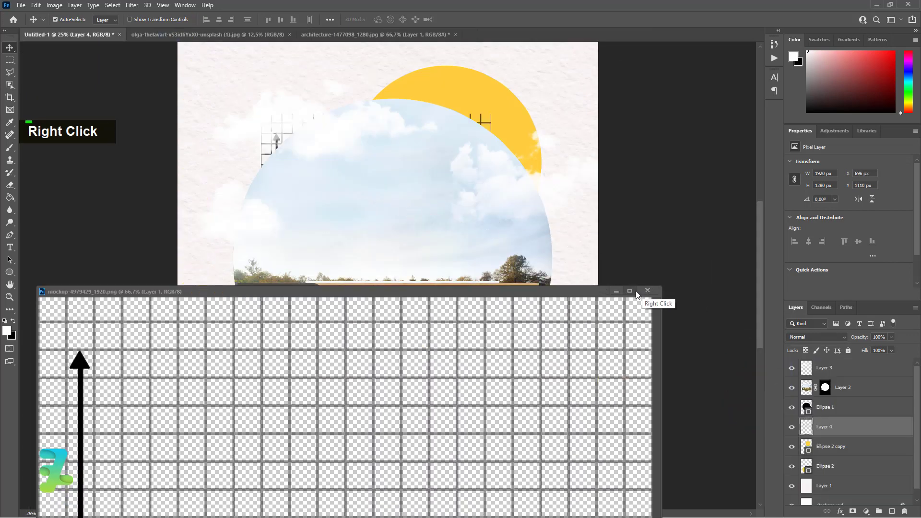
left_click_drag(563, 296, 619, 22)
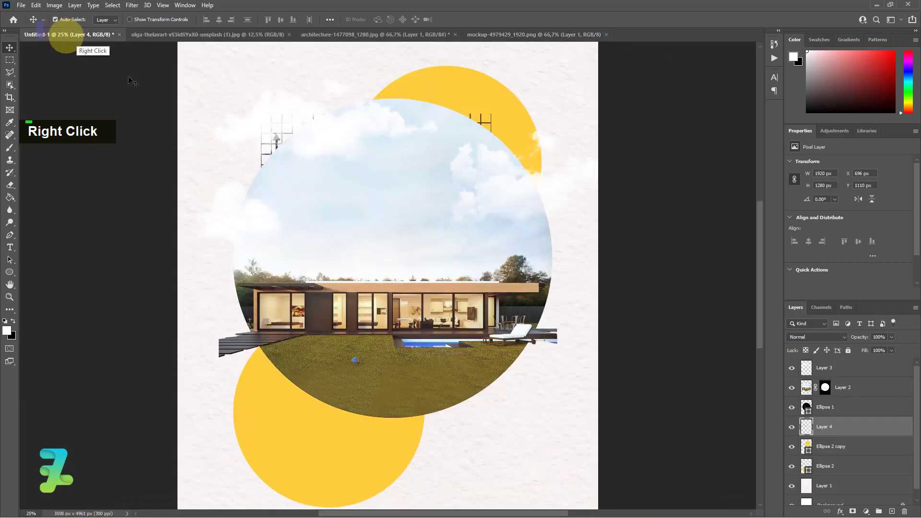
left_click(55, 32)
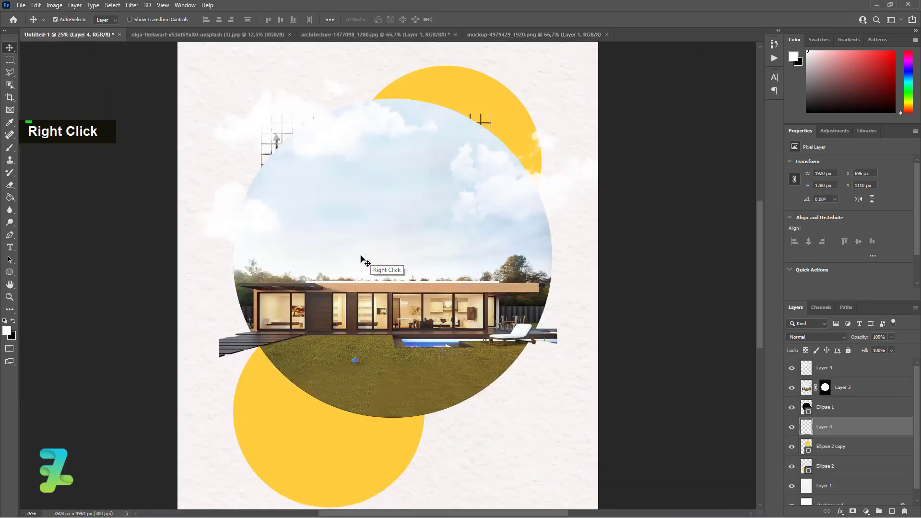
Rotate the grid layer 90°, scale it proportionally to about 193.22%, and place it behind the scene at about X 1754 px, Y 2380 px
key("ctrl")
key("ctrl")
key("ctrl+minus")
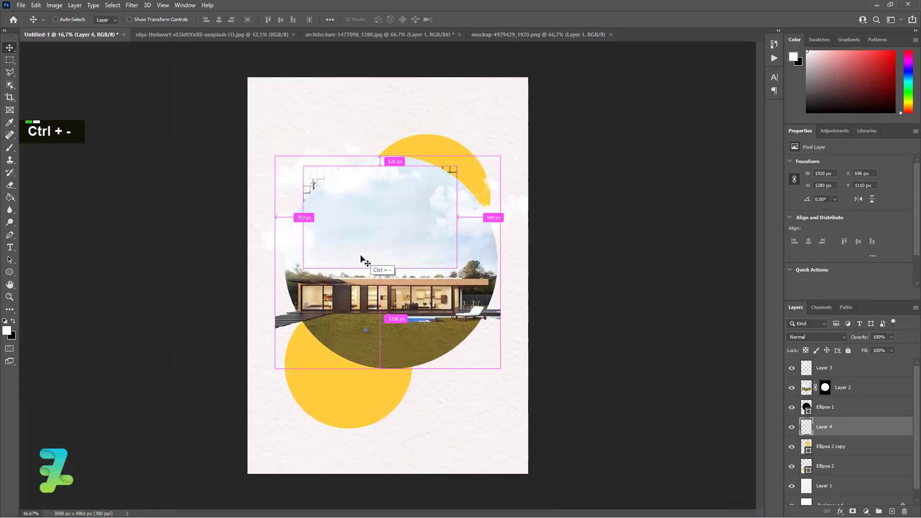
key("ctrl+minus")
key("ctrl+equal")
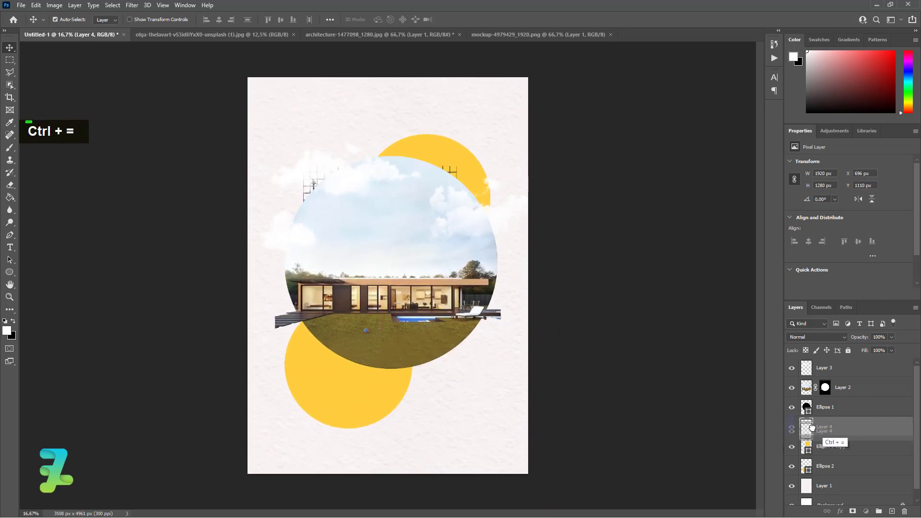
key("ctrl+t")
left_click_drag(480, 279, 374, 316)
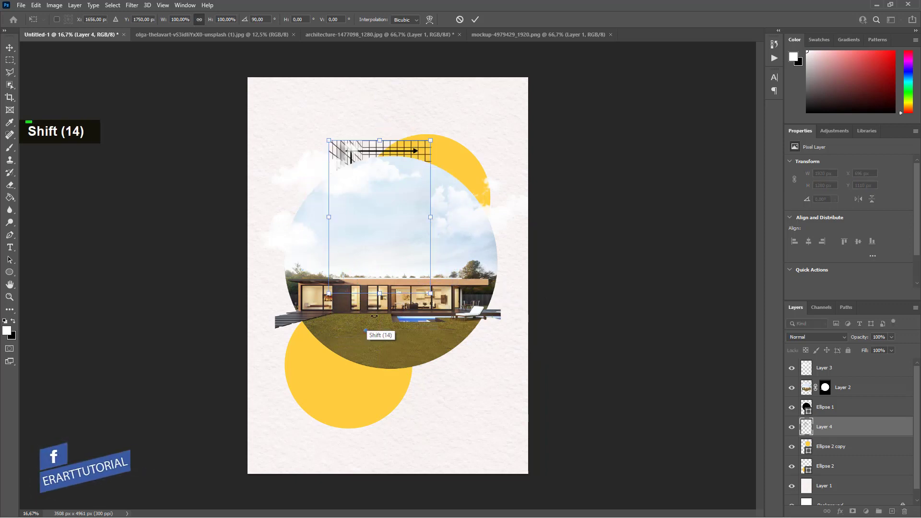
left_click_drag(429, 294, 528, 437)
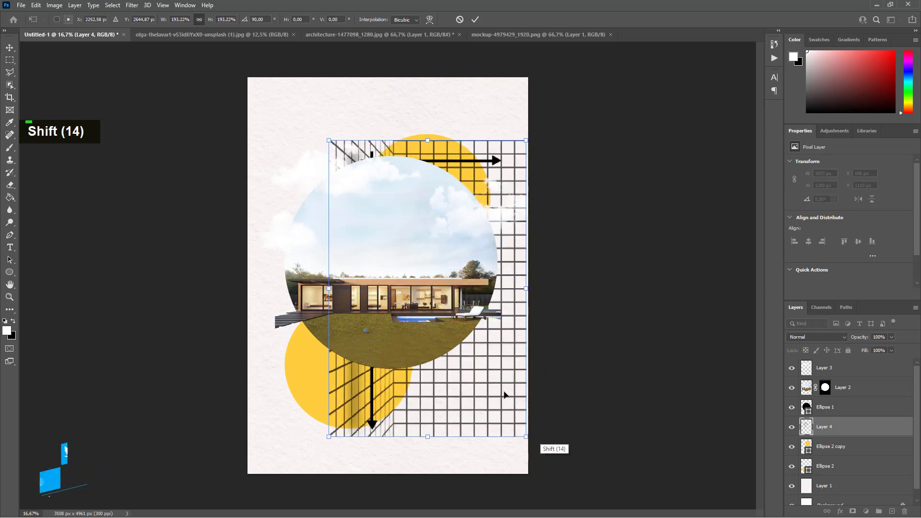
left_click_drag(480, 382, 448, 364)
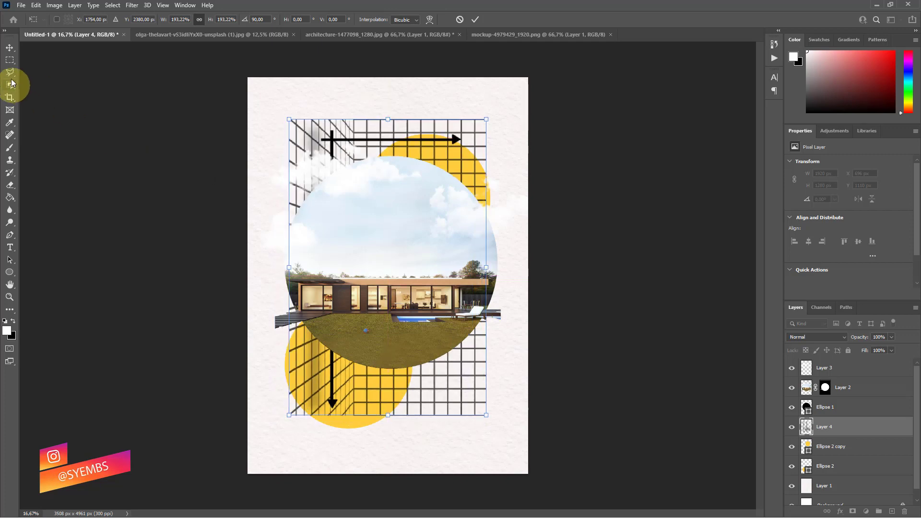
left_click(9, 47)
Stack the grid layer directly below Ellipse 2 and centre it horizontally and vertically on the whole canvas
left_click_drag(807, 429, 816, 477)
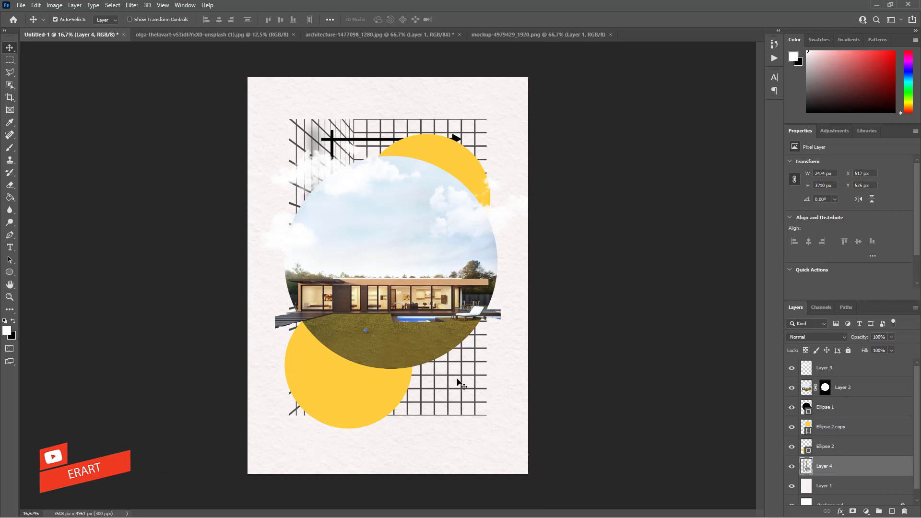
mouse_move(470, 384)
left_mouse_down()
mouse_move(461, 387)
mouse_move(480, 432)
mouse_move(456, 386)
left_mouse_up()
key("ctrl+a")
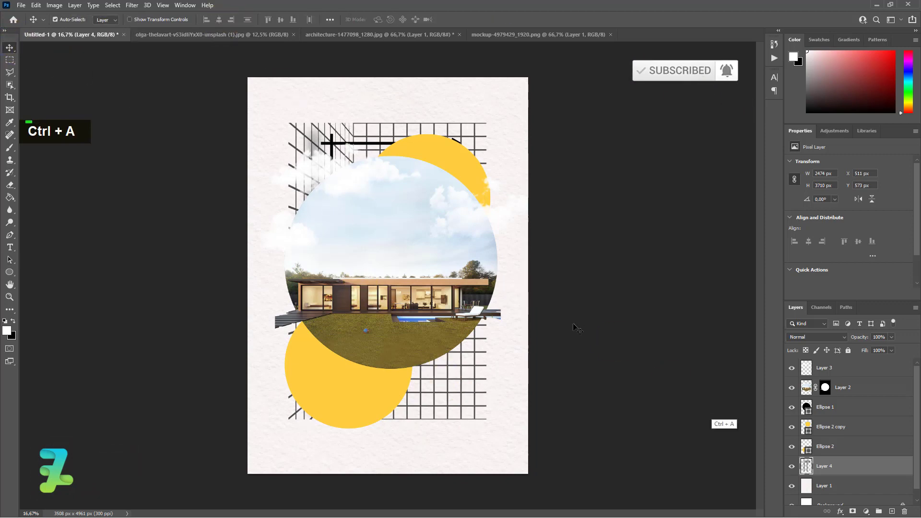
key("ctrl+a")
left_click(217, 21)
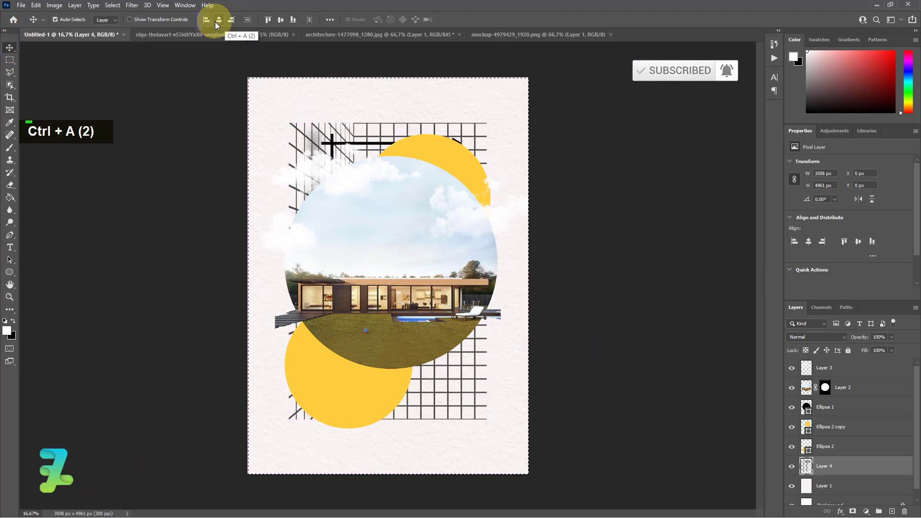
left_click(280, 20)
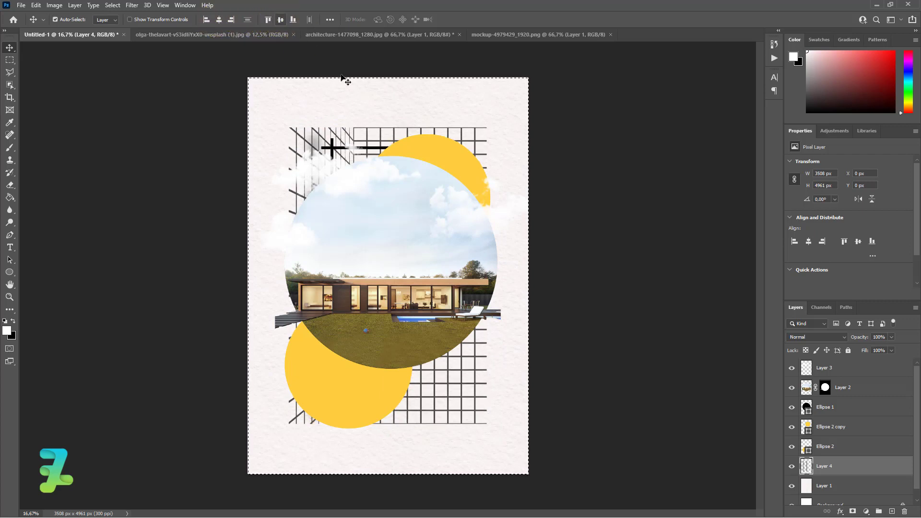
key("ctrl")
key("ctrl")
key("ctrl+d")
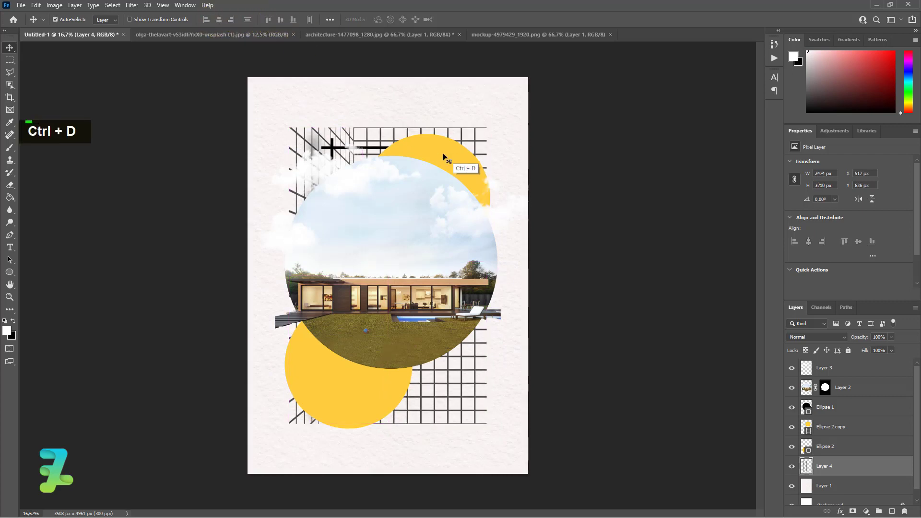